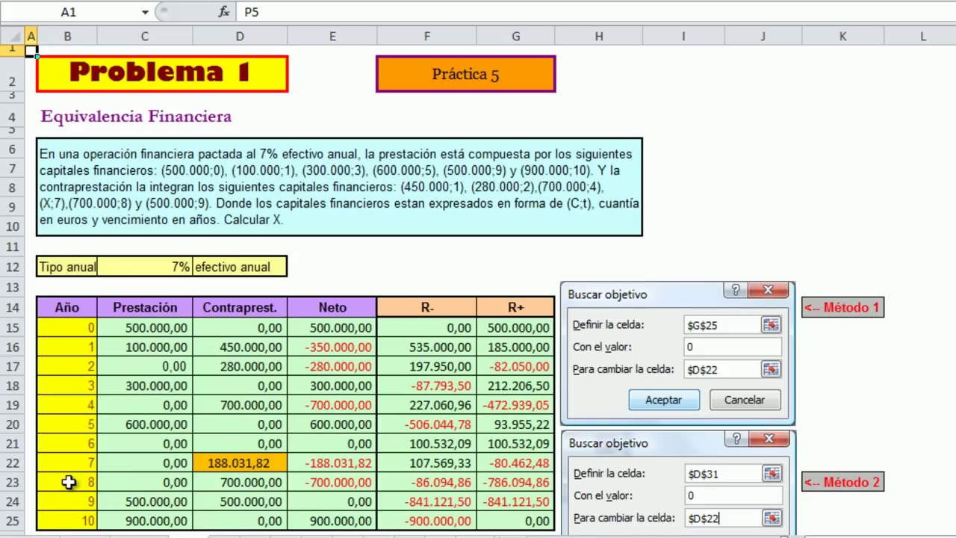
# Step: Examine the unknown X in cell D22 and the Neto, R- and R+ columns of the yearly table
pyautogui.click(246, 464)
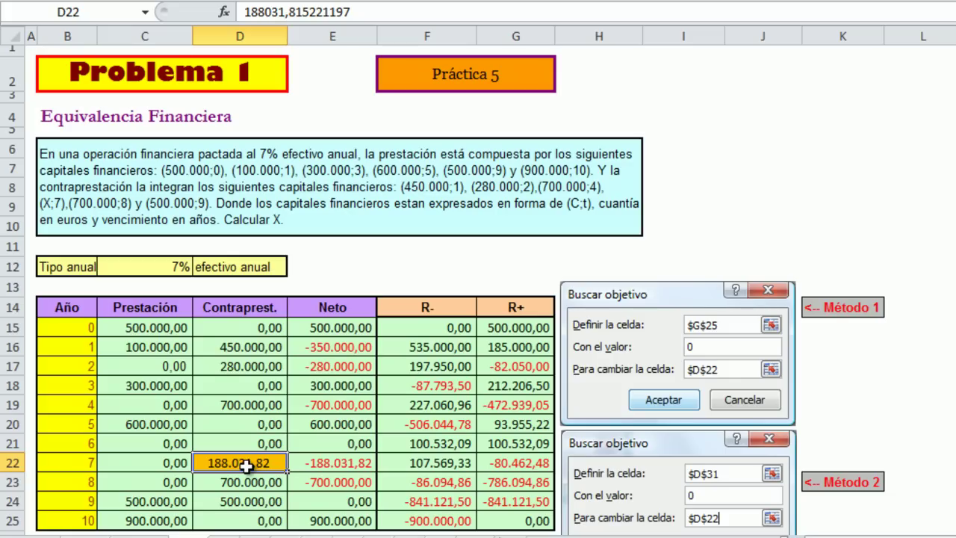
pyautogui.scroll(-2, 439, 371)
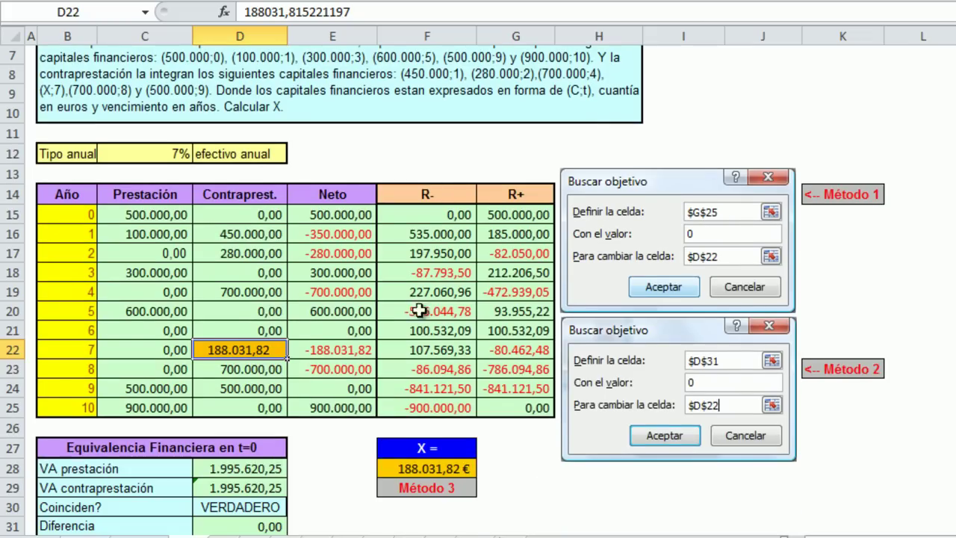
pyautogui.scroll(-1, 416, 304)
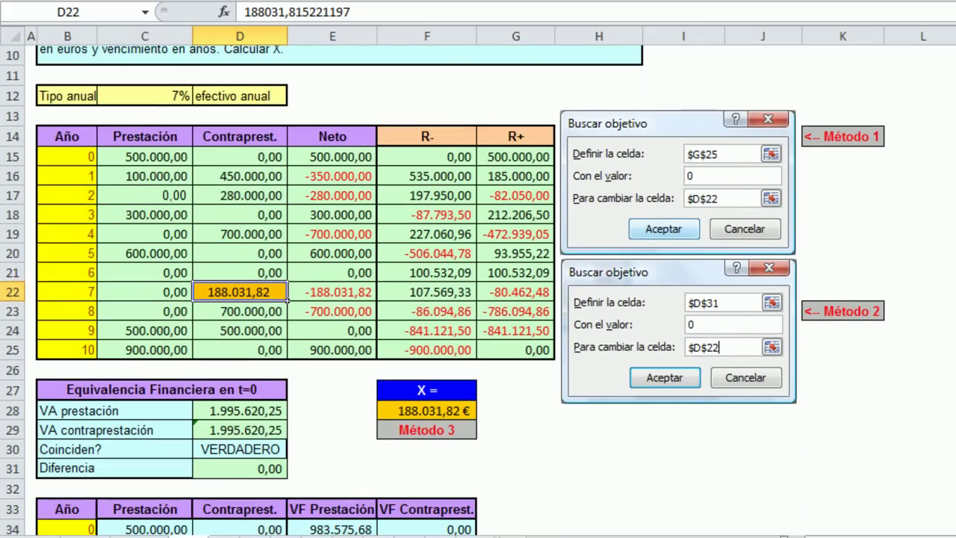
pyautogui.scroll(-1, 416, 303)
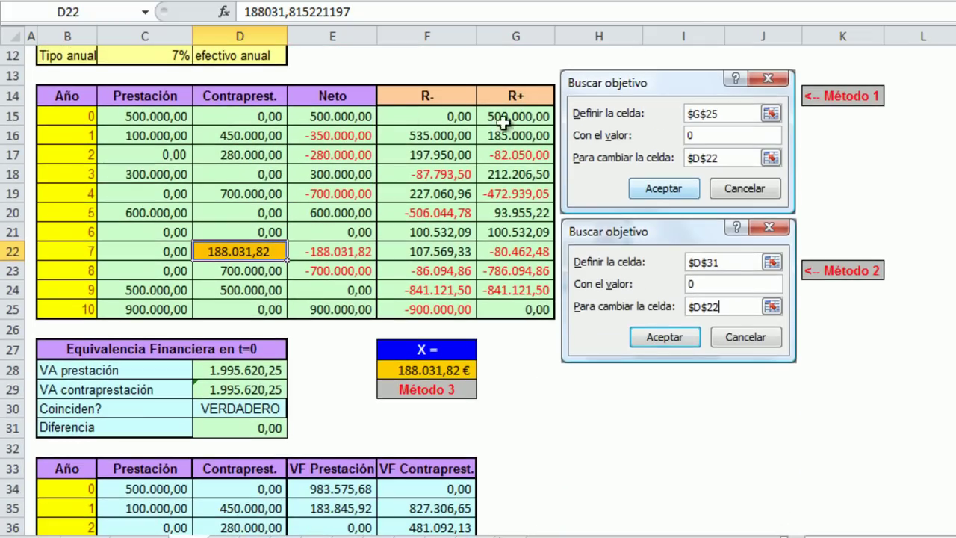
pyautogui.click(343, 119)
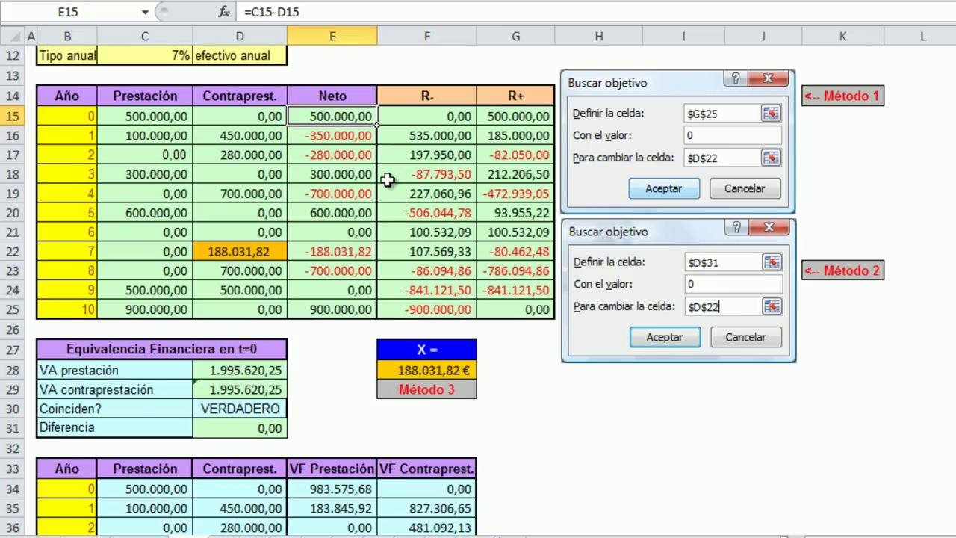
pyautogui.click(396, 117)
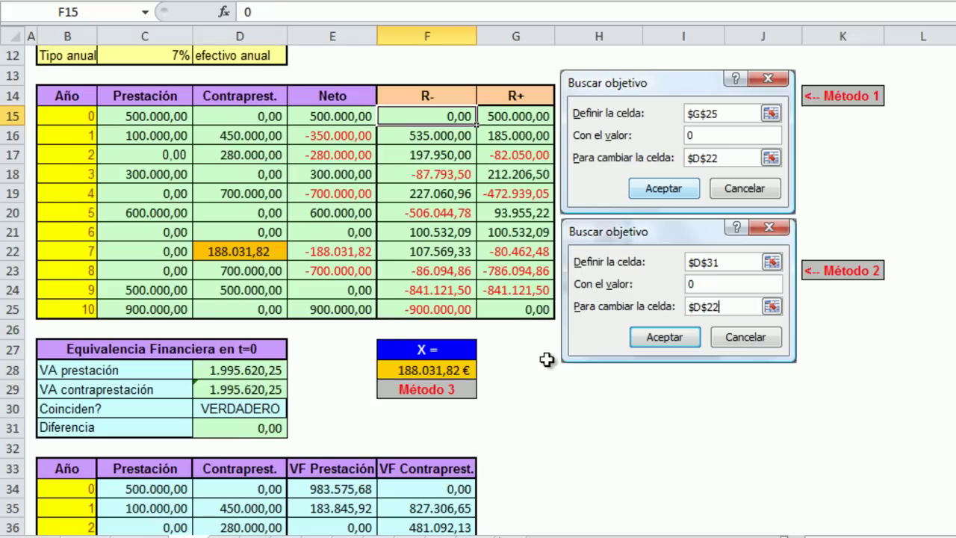
pyautogui.click(526, 310)
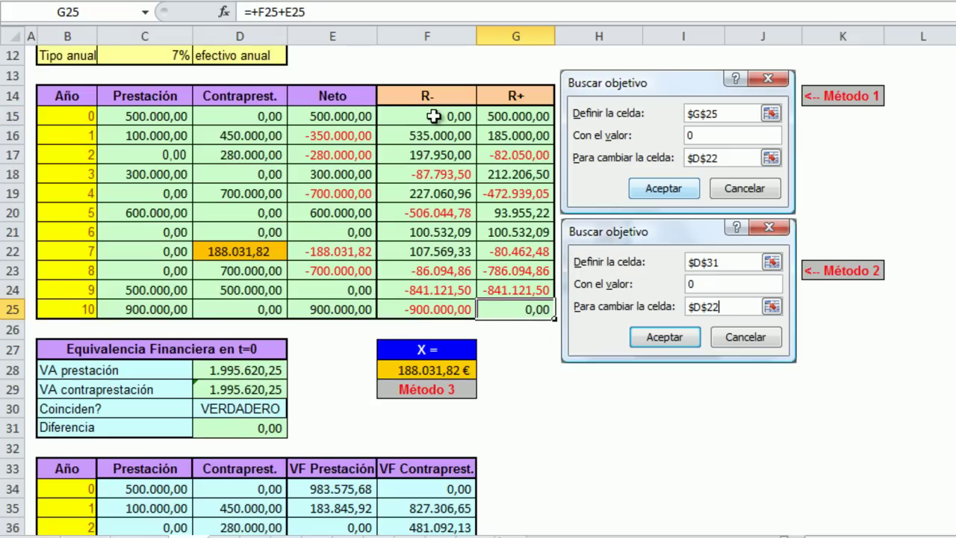
# Step: Inspect the cell references in the R+ formula of G15 and the R- formula of F16 without changing them
pyautogui.click(508, 118)
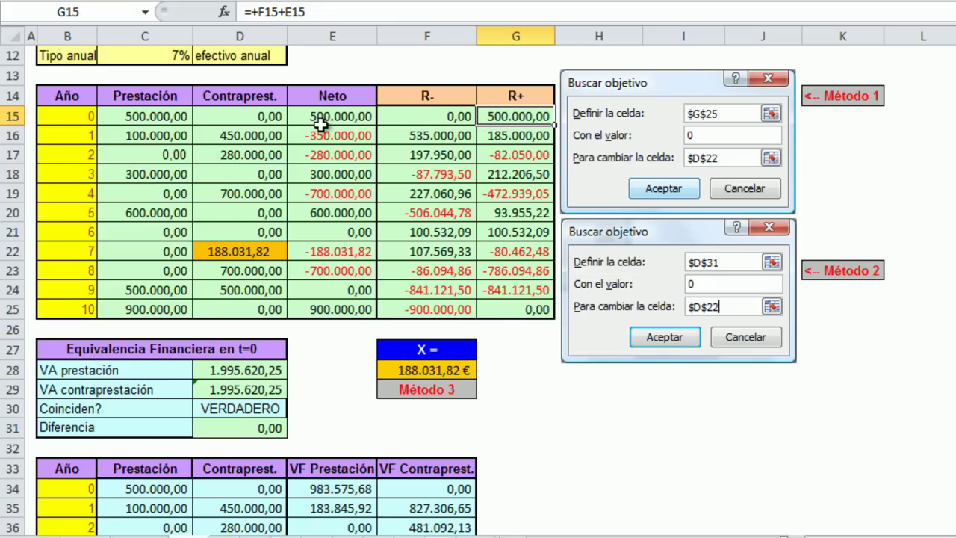
pyautogui.press('F2')
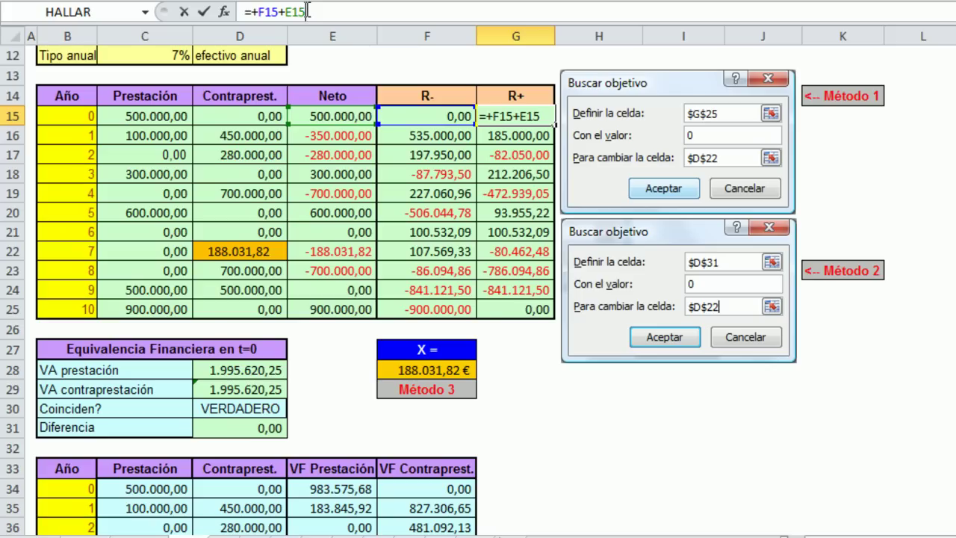
pyautogui.press('Escape')
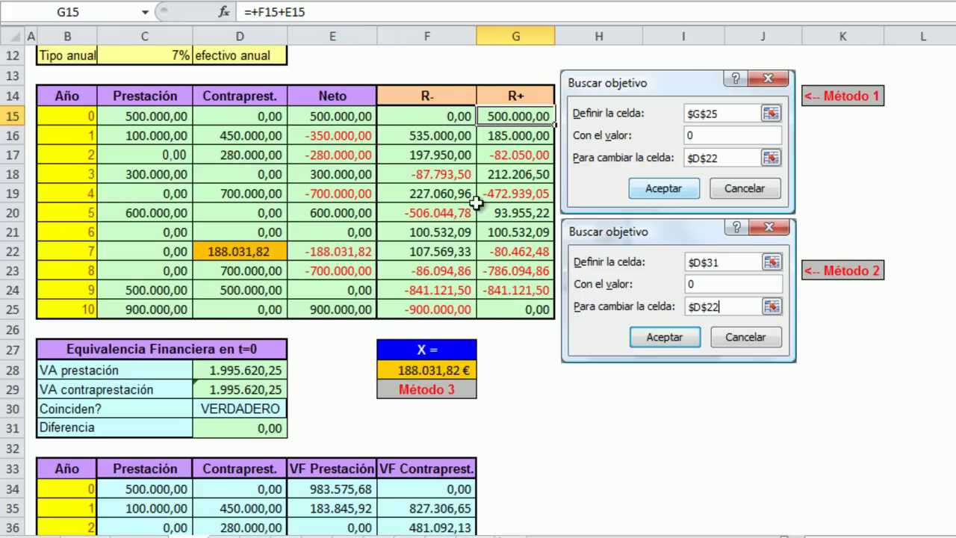
pyautogui.click(426, 135)
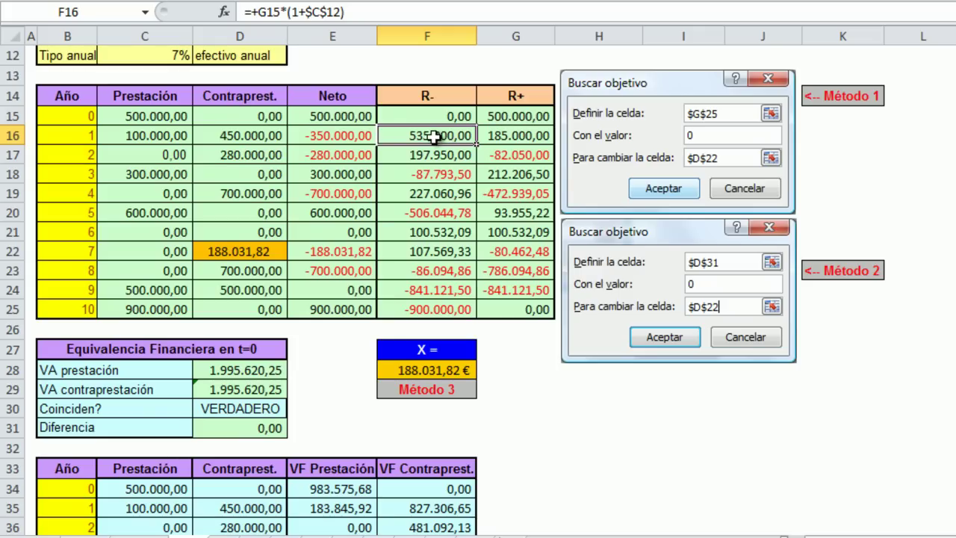
pyautogui.doubleClick(434, 135)
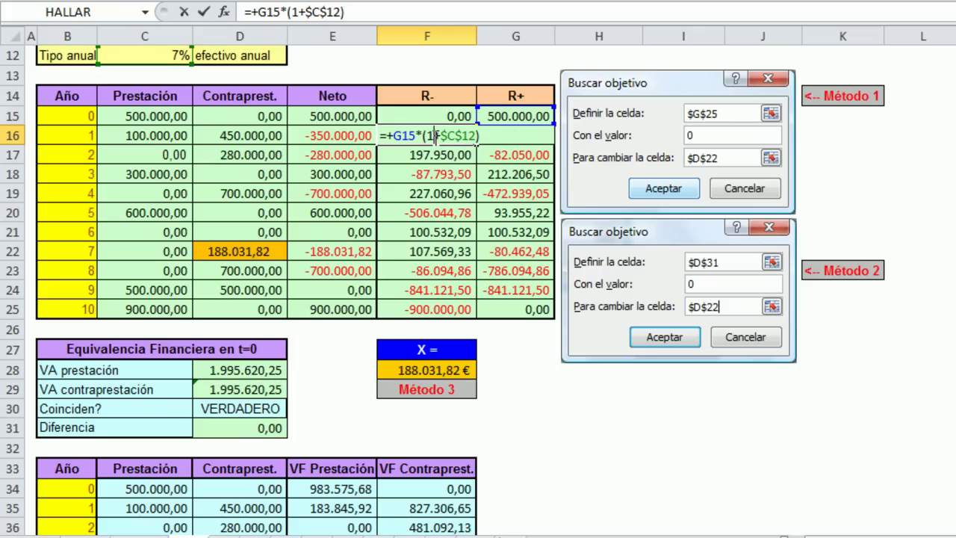
pyautogui.press('Escape')
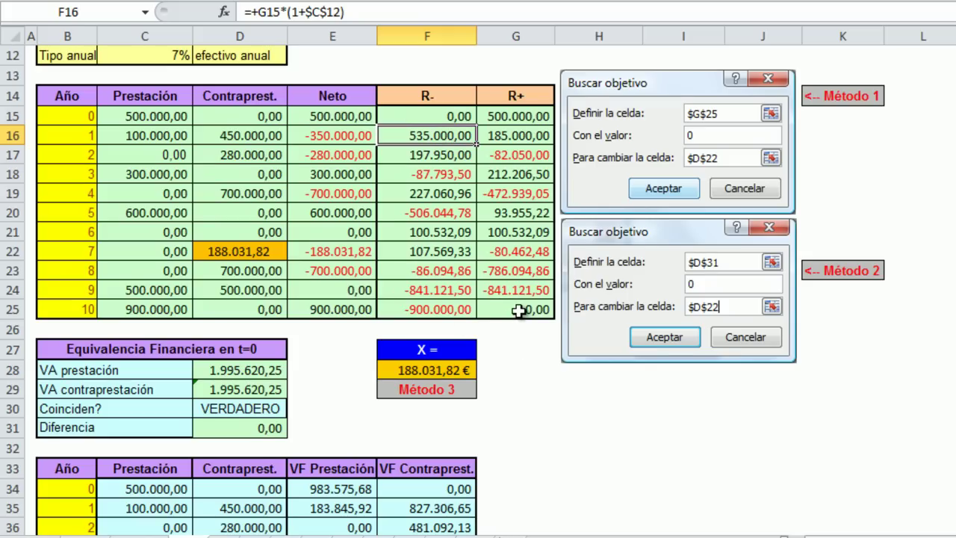
# Step: Enter a trial value of 100000 for X in cell D22, the year 7 Contraprest. amount
pyautogui.click(254, 252)
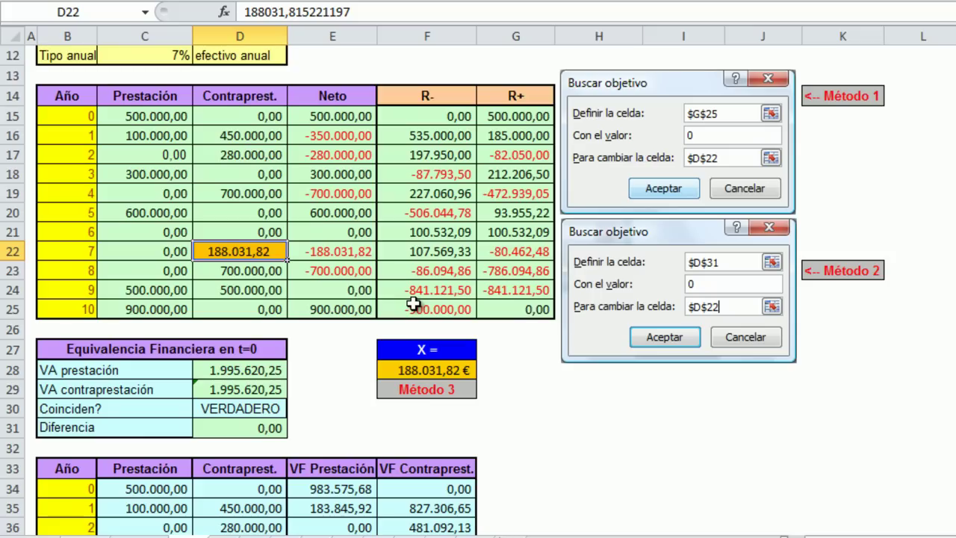
pyautogui.write('100')
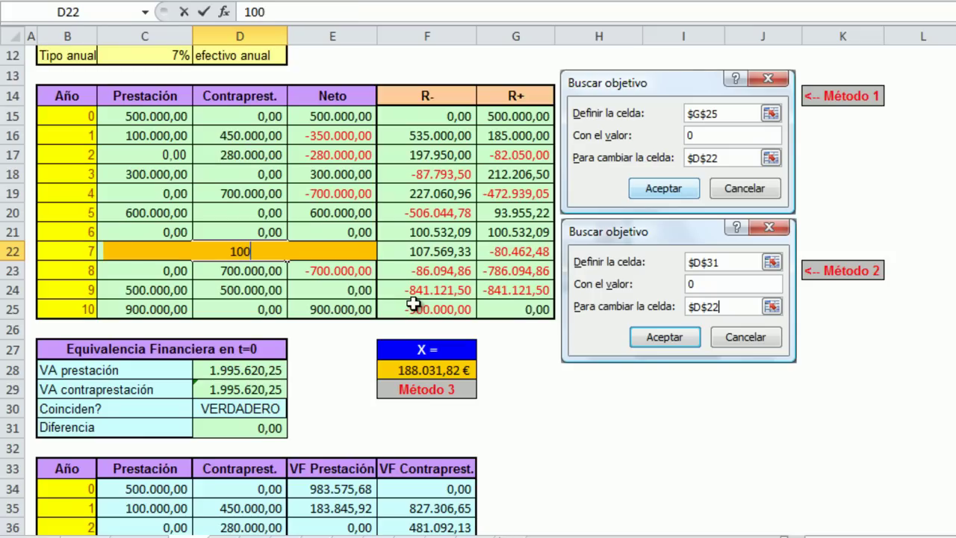
pyautogui.write('000')
pyautogui.hotkey('ctrl', 'Return')
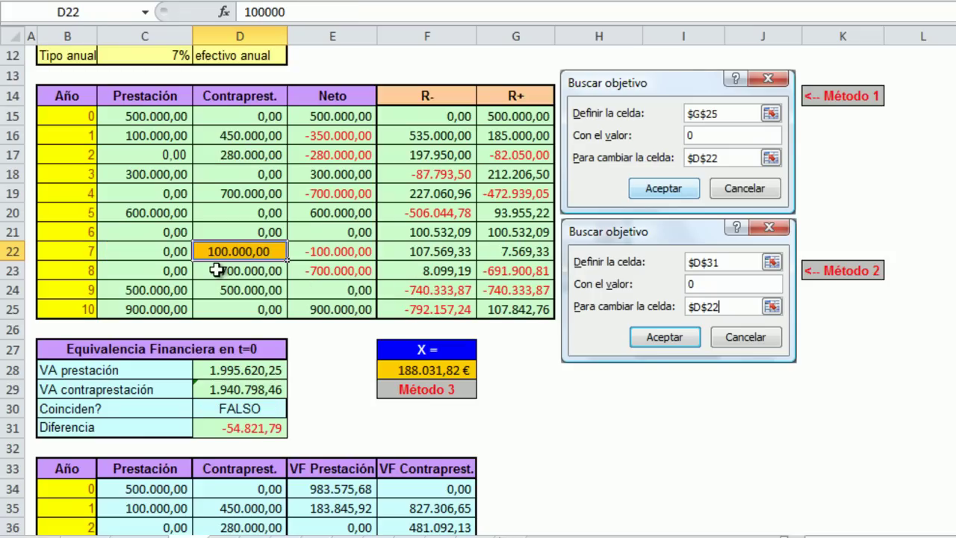
# Step: Run Goal Seek to bring the final R+ balance in G25 to 0 by changing cell D22, and accept the solution
pyautogui.click(510, 311)
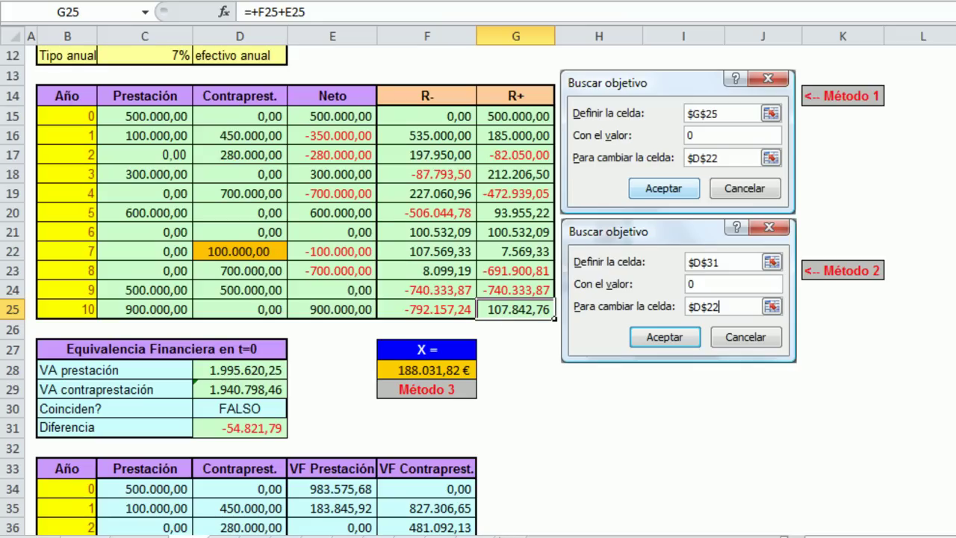
pyautogui.click(898, 2)
pyautogui.click(912, 14)
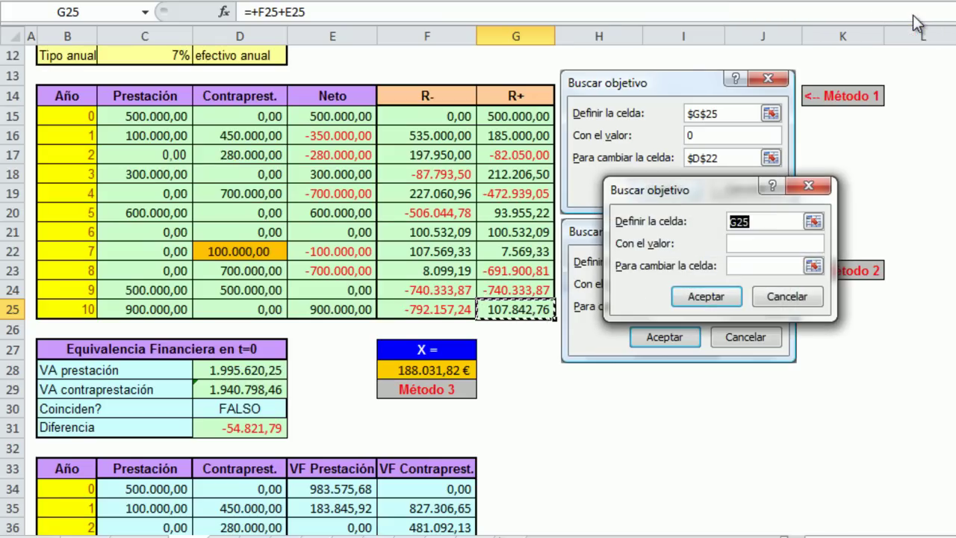
pyautogui.moveTo(715, 188); pyautogui.dragTo(693, 137)
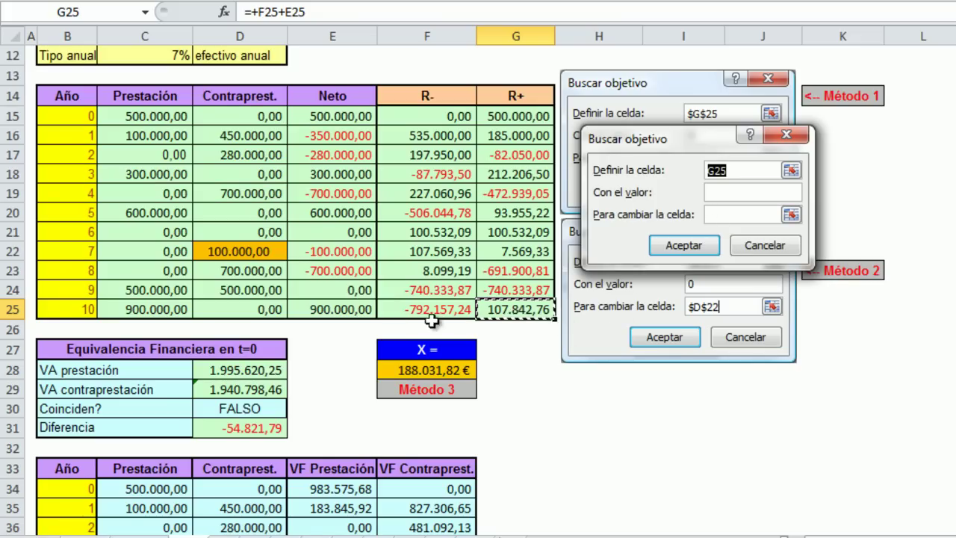
pyautogui.click(721, 192)
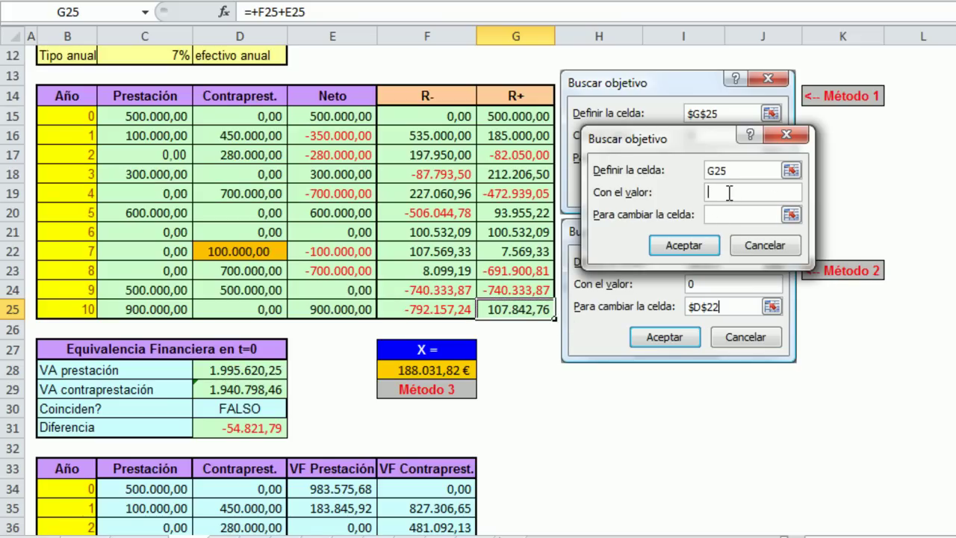
pyautogui.write('0')
pyautogui.click(748, 215)
pyautogui.click(256, 252)
pyautogui.click(683, 246)
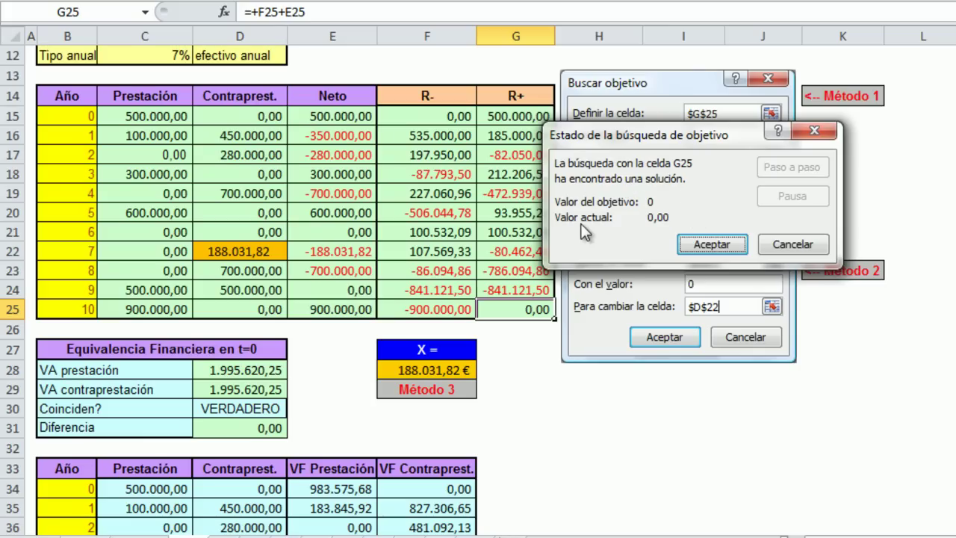
pyautogui.click(709, 249)
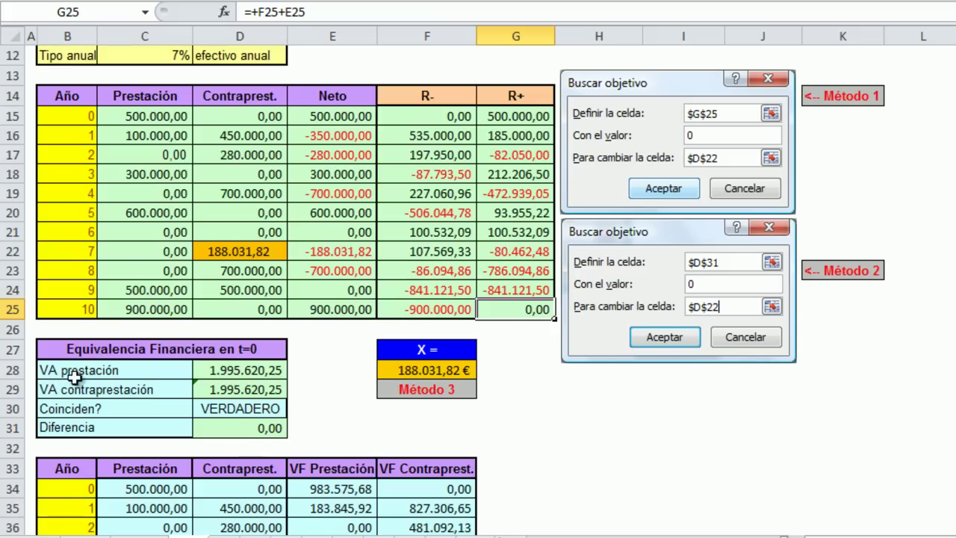
# Step: Inspect the VNA formulas for VA prestación in D28 and VA contraprestación in D29 without changing them
pyautogui.click(236, 371)
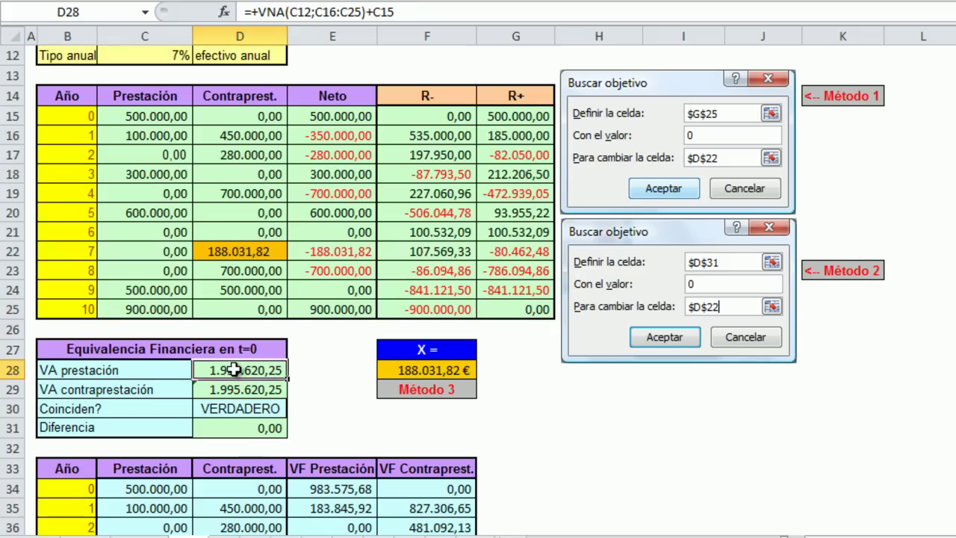
pyautogui.doubleClick(236, 371)
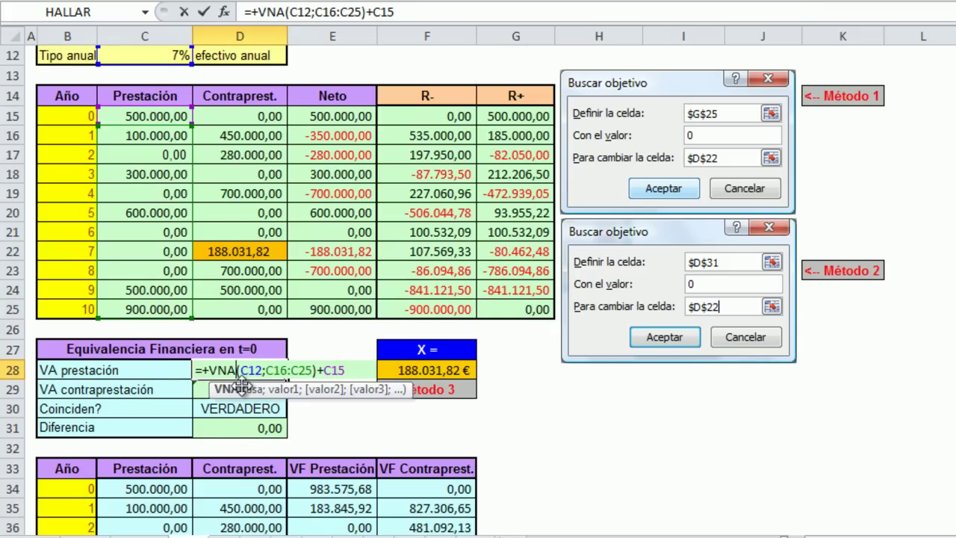
pyautogui.press('Escape')
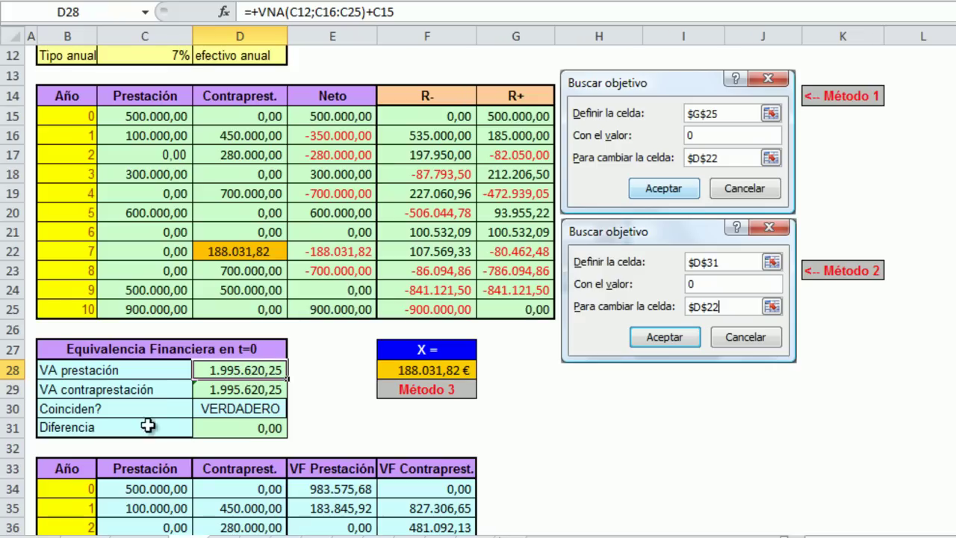
pyautogui.click(227, 394)
pyautogui.doubleClick(236, 389)
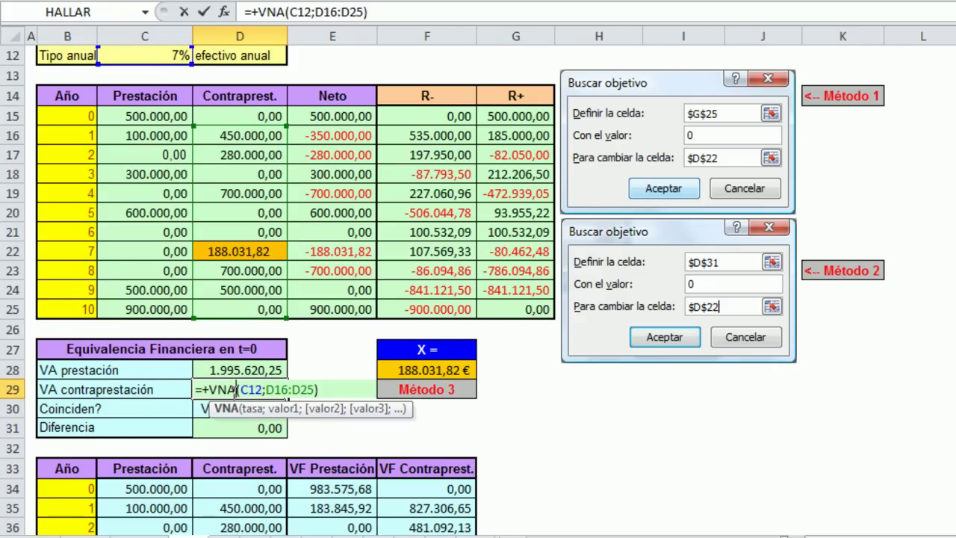
pyautogui.press('Escape')
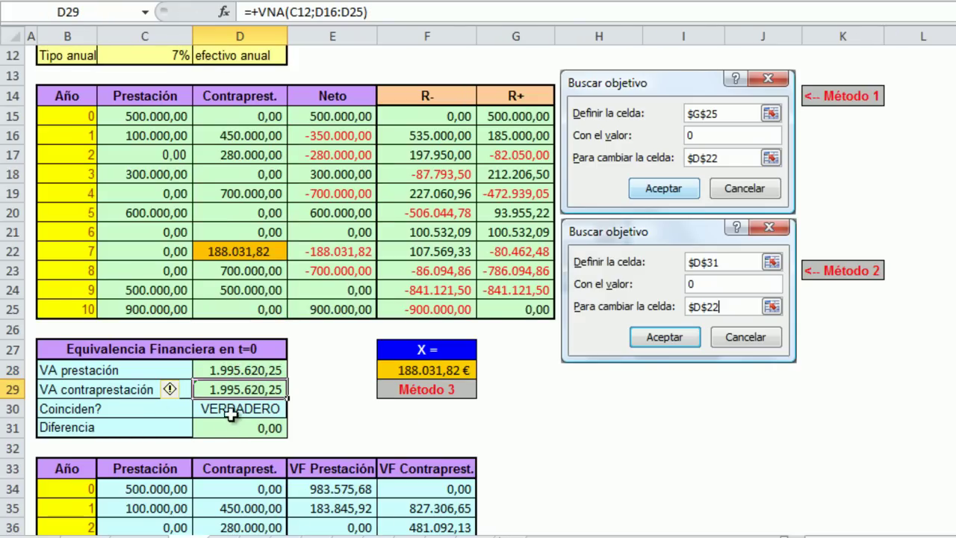
# Step: Reset X in cell D22 to 100000 and check the Coinciden? comparison formula in D30
pyautogui.click(224, 252)
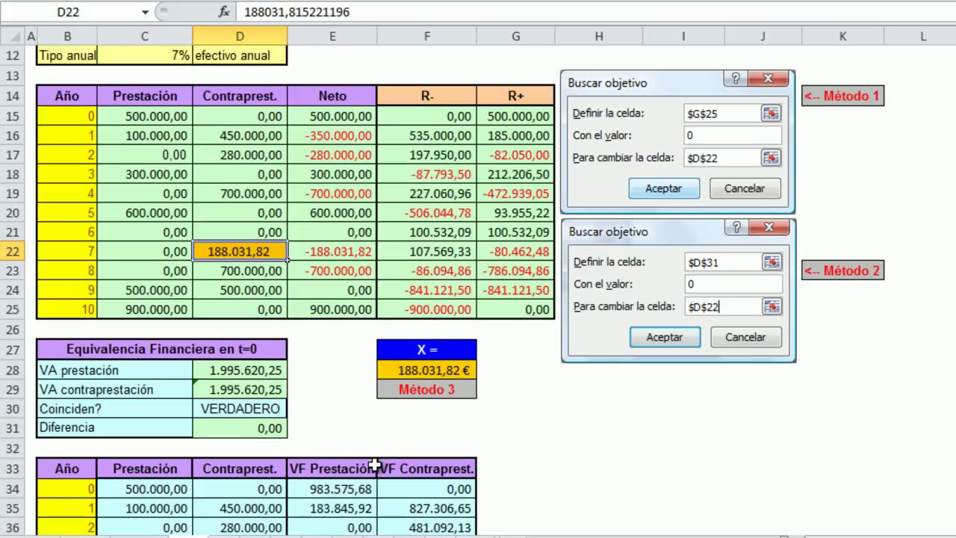
pyautogui.write('100000')
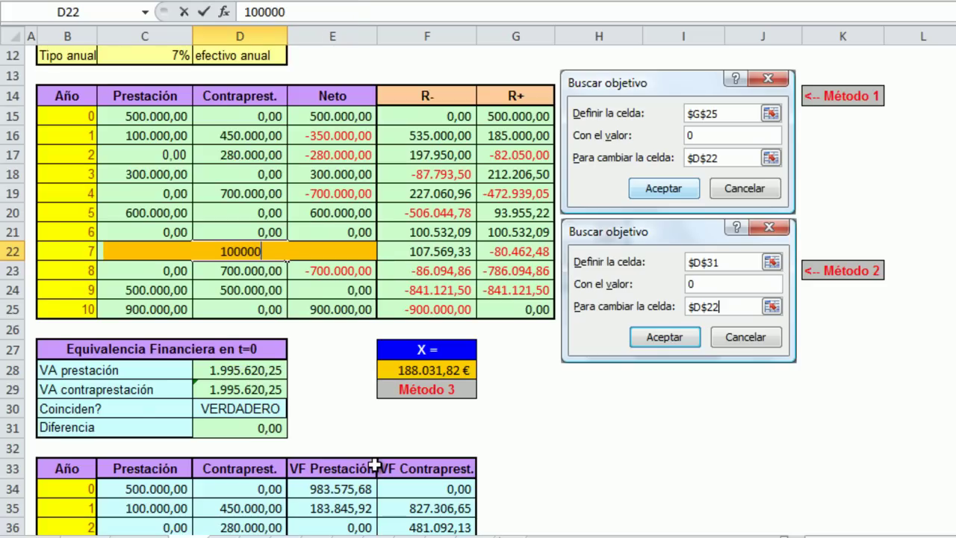
pyautogui.hotkey('ctrl', 'Return')
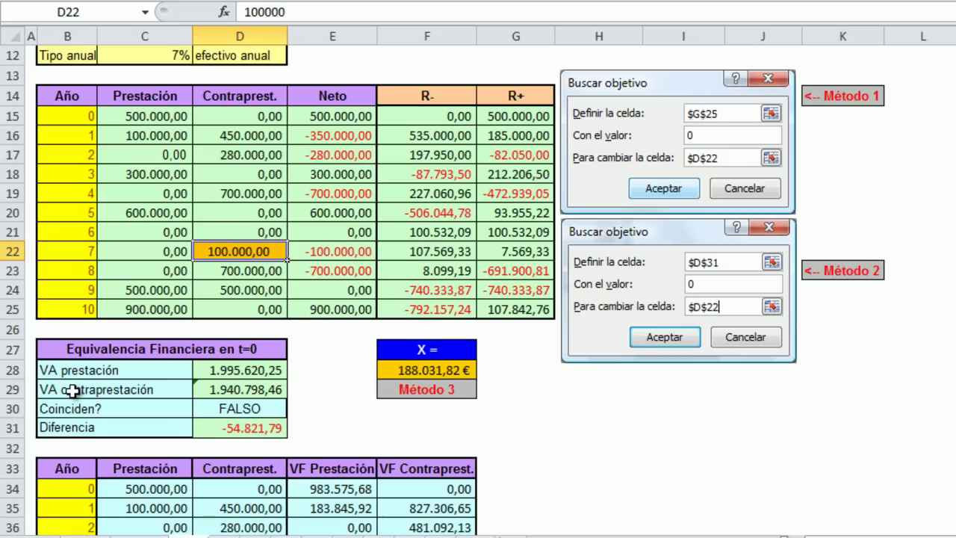
pyautogui.click(239, 407)
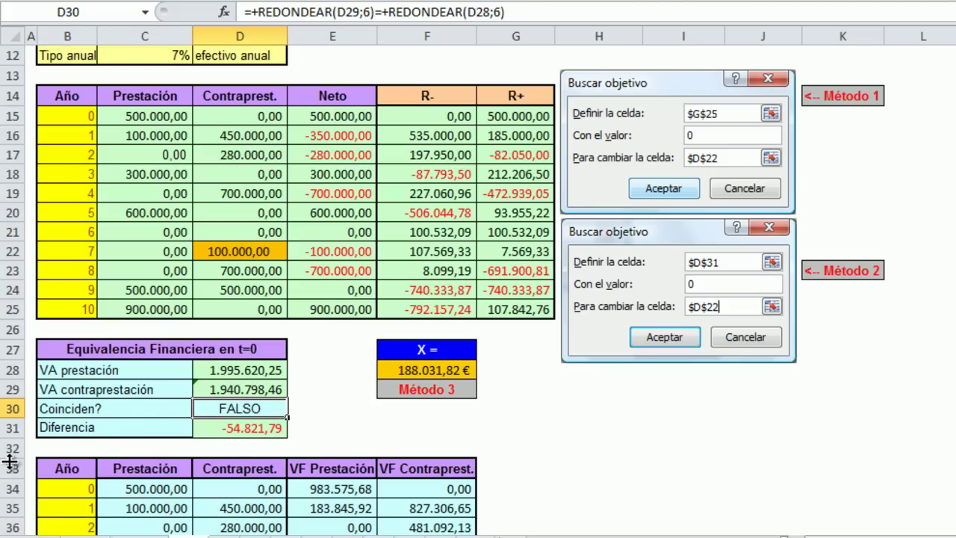
# Step: Run Goal Seek to bring the Diferencia in D31 to 0 by changing cell D22, and accept the solution
pyautogui.click(233, 429)
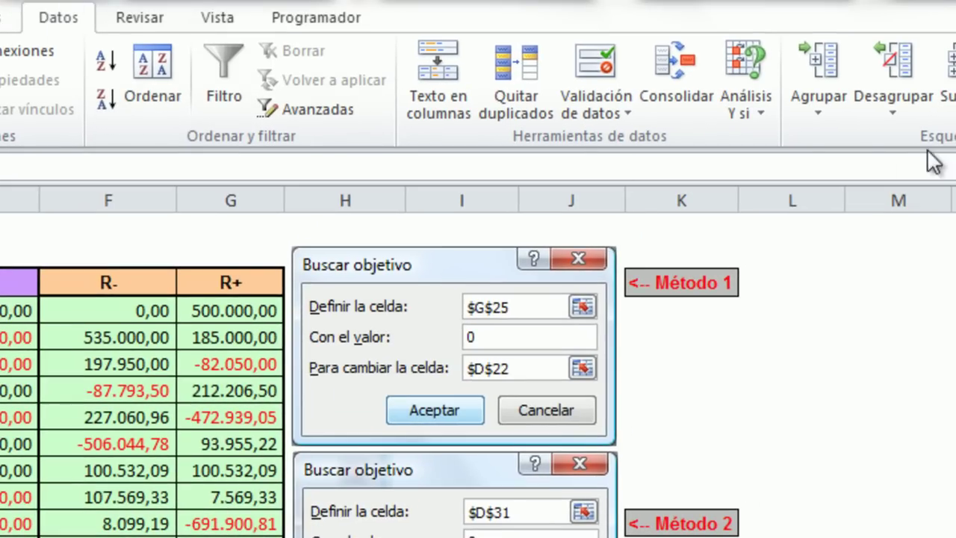
pyautogui.click(750, 108)
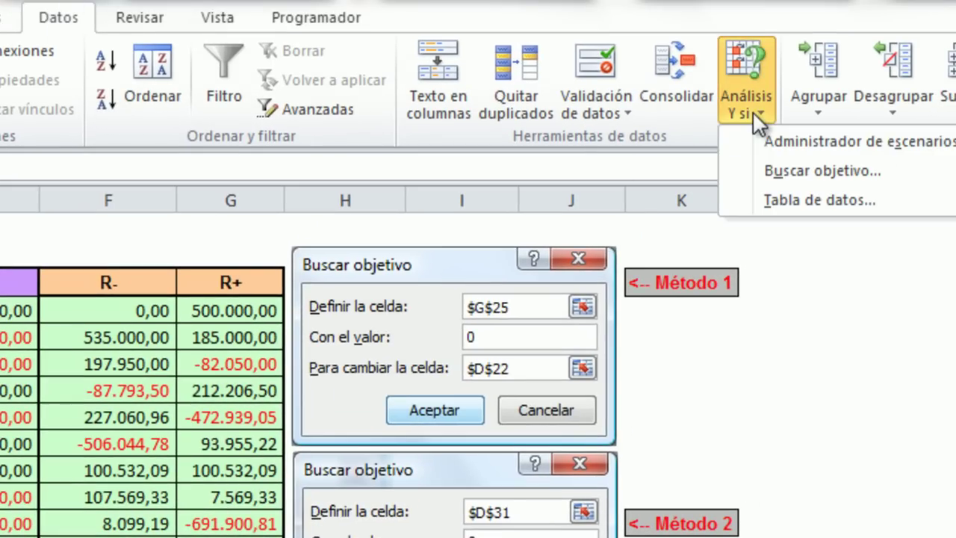
pyautogui.click(760, 171)
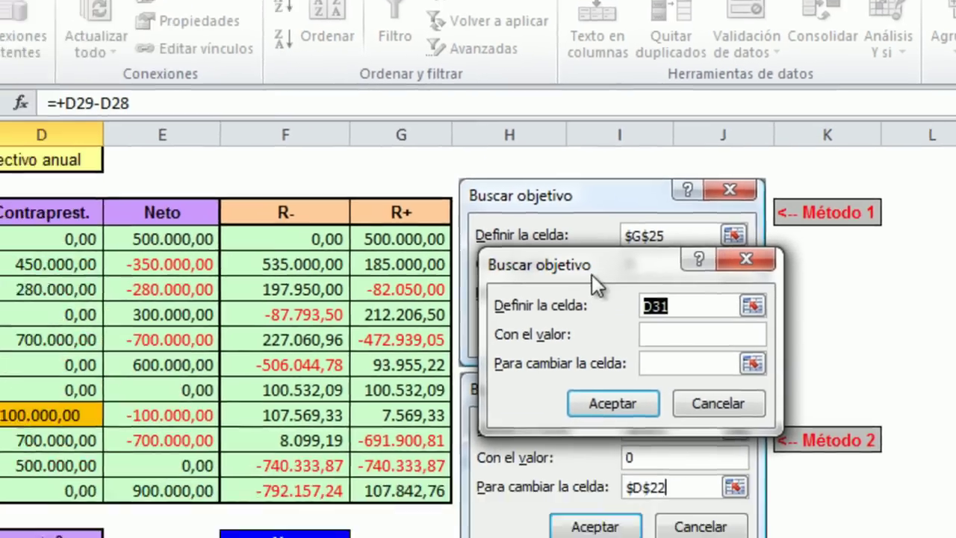
pyautogui.moveTo(591, 274); pyautogui.dragTo(319, 425)
pyautogui.moveTo(545, 317); pyautogui.dragTo(546, 318)
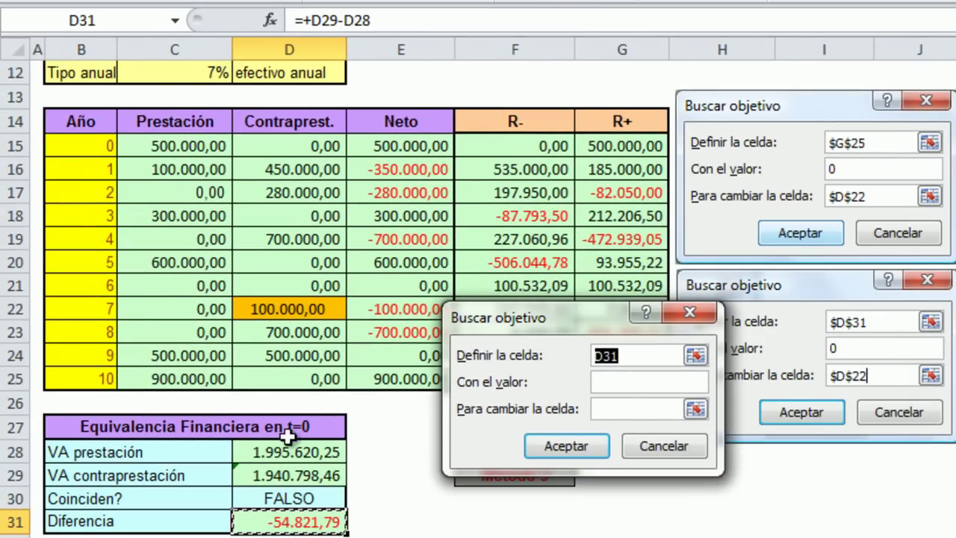
pyautogui.click(611, 381)
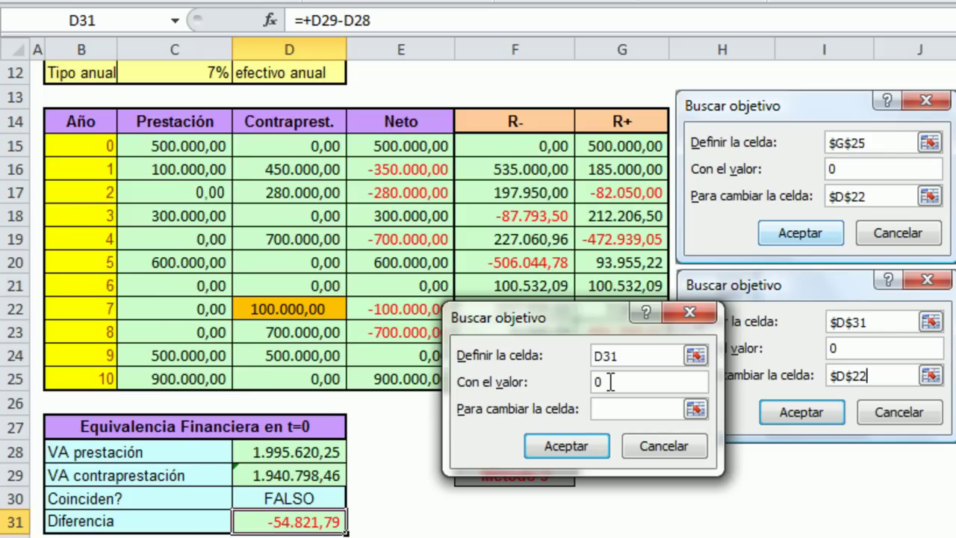
pyautogui.click(338, 309)
pyautogui.click(567, 446)
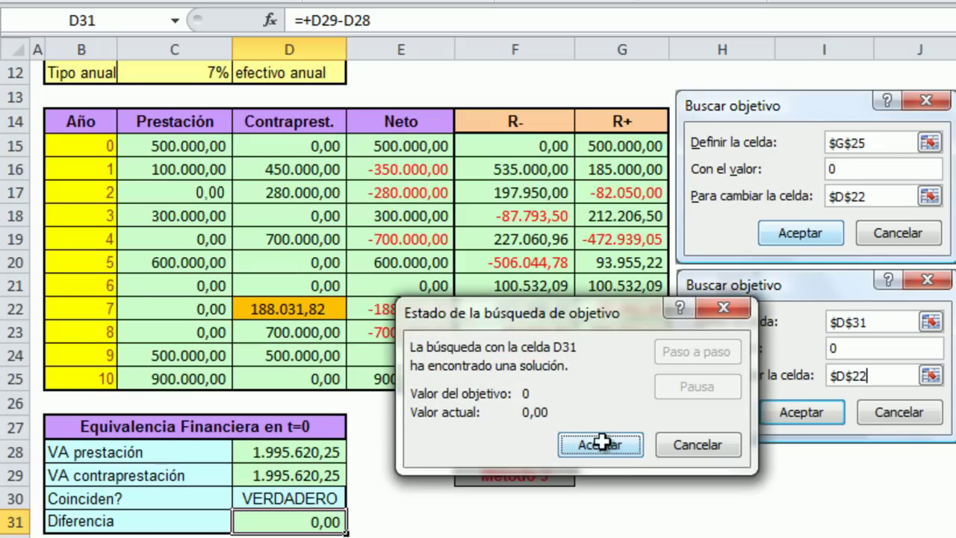
pyautogui.click(601, 444)
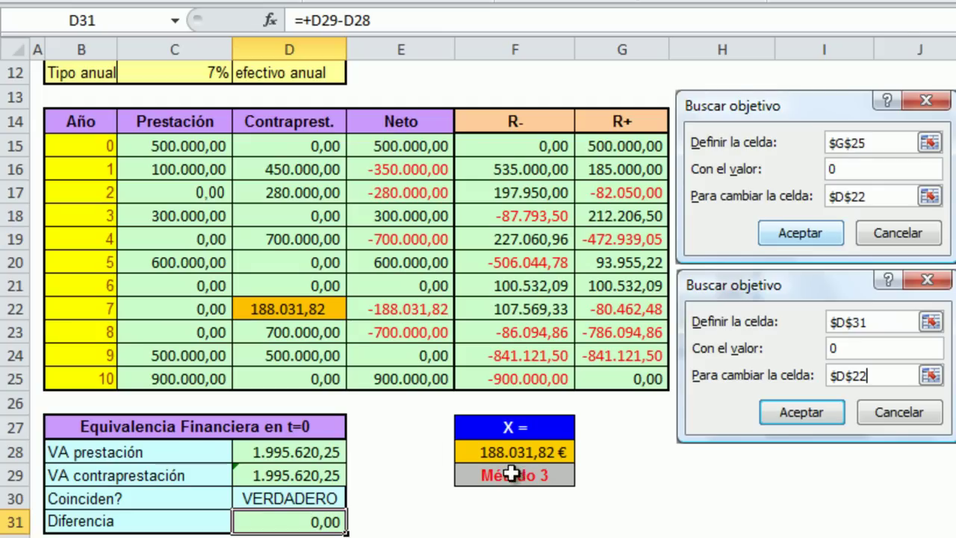
# Step: Examine the Método 3 formula for X in F28 term by term, checking its VNA ranges and exponent, without changing it
pyautogui.click(518, 451)
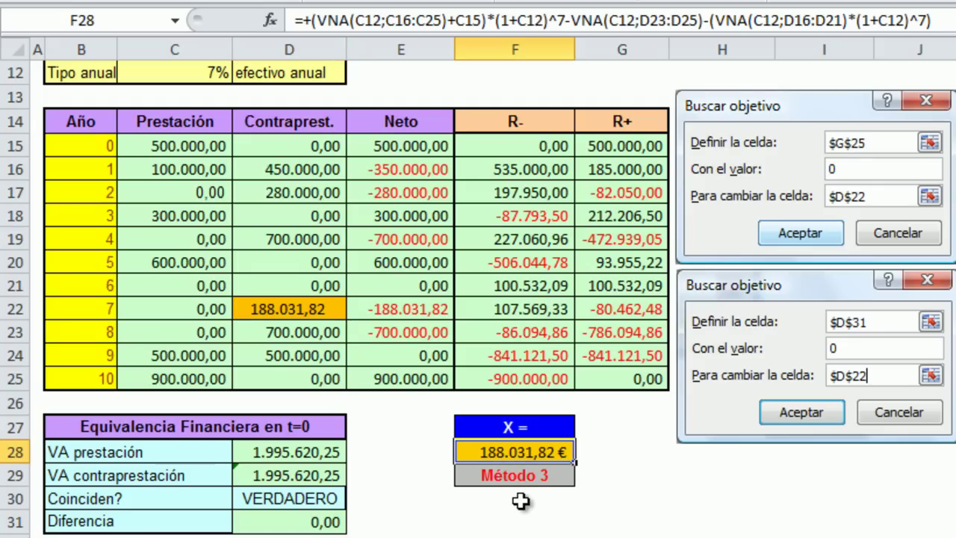
pyautogui.doubleClick(497, 452)
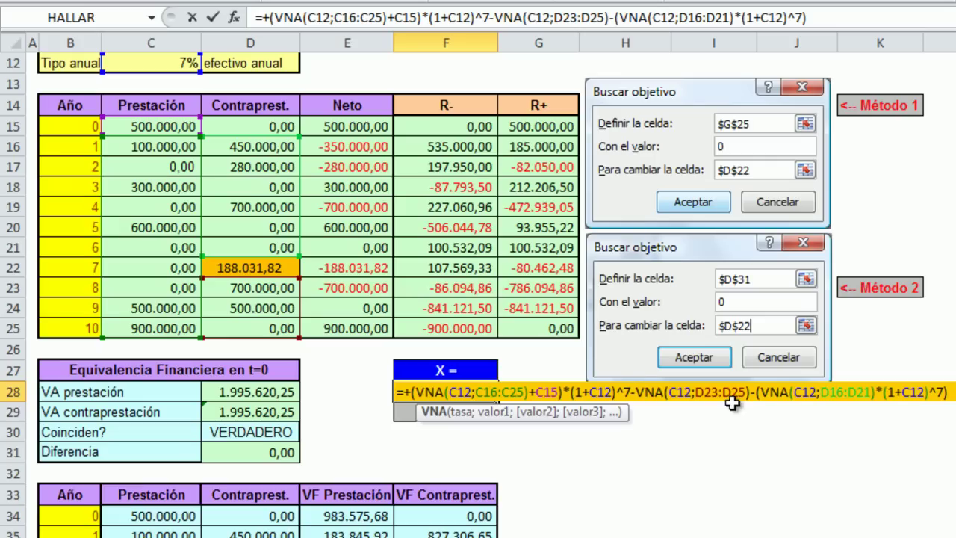
pyautogui.moveTo(637, 391); pyautogui.dragTo(747, 393)
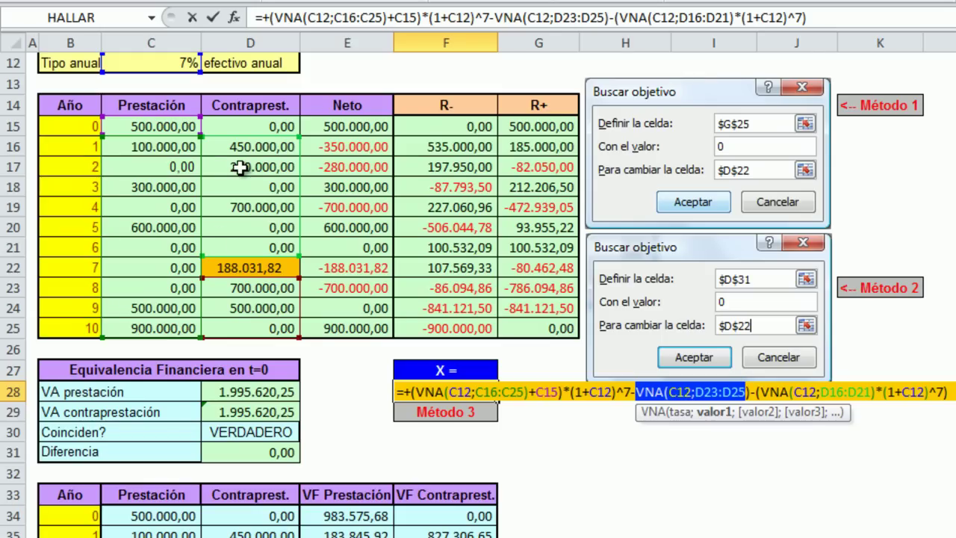
pyautogui.click(846, 392)
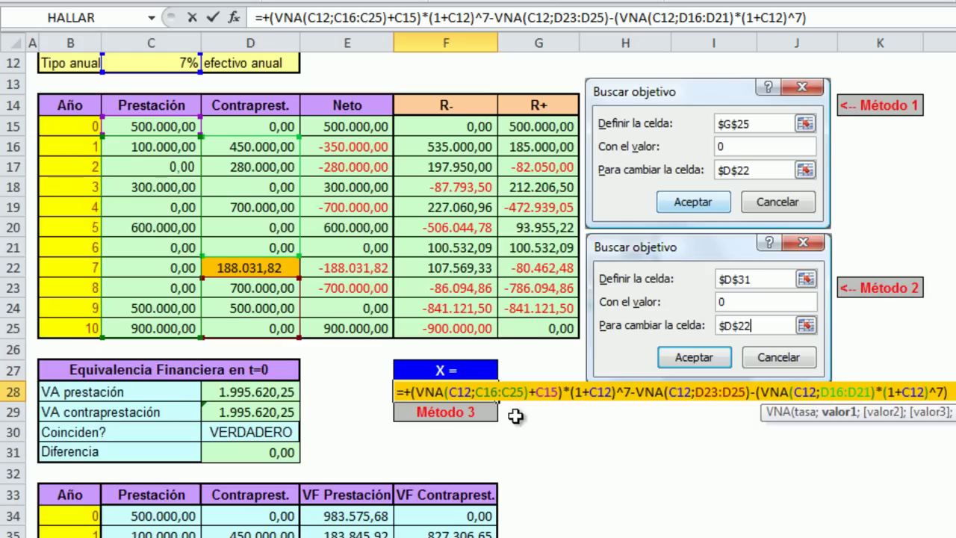
pyautogui.click(668, 393)
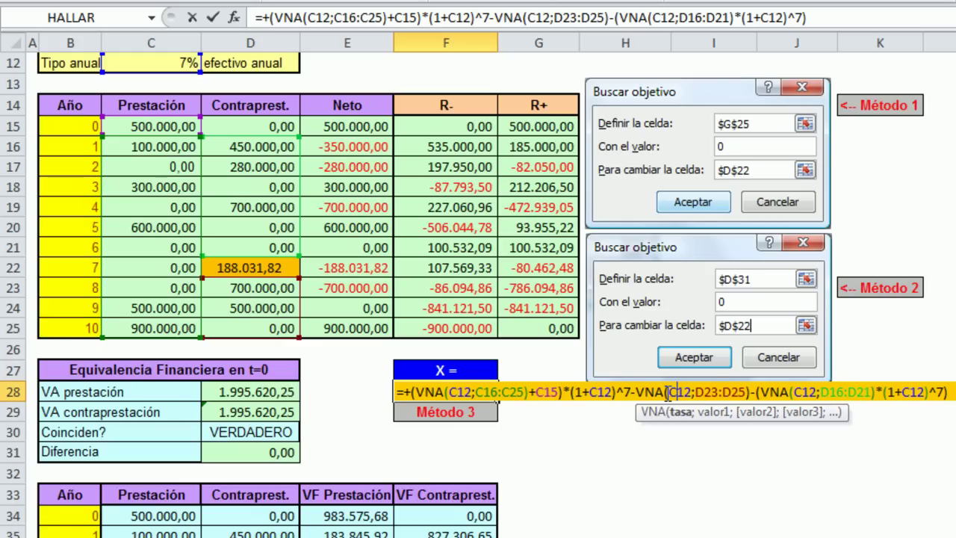
pyautogui.moveTo(667, 393); pyautogui.dragTo(718, 392)
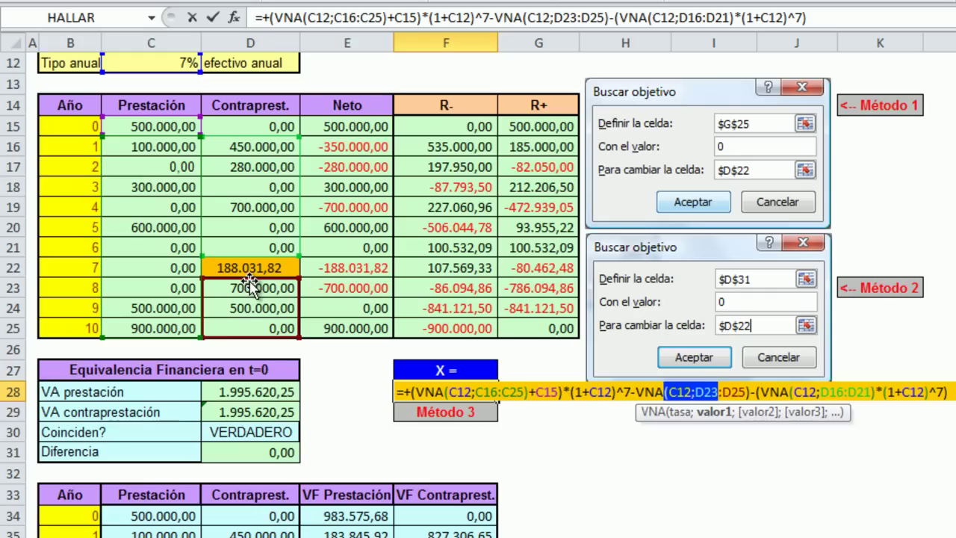
pyautogui.moveTo(874, 393); pyautogui.dragTo(820, 403)
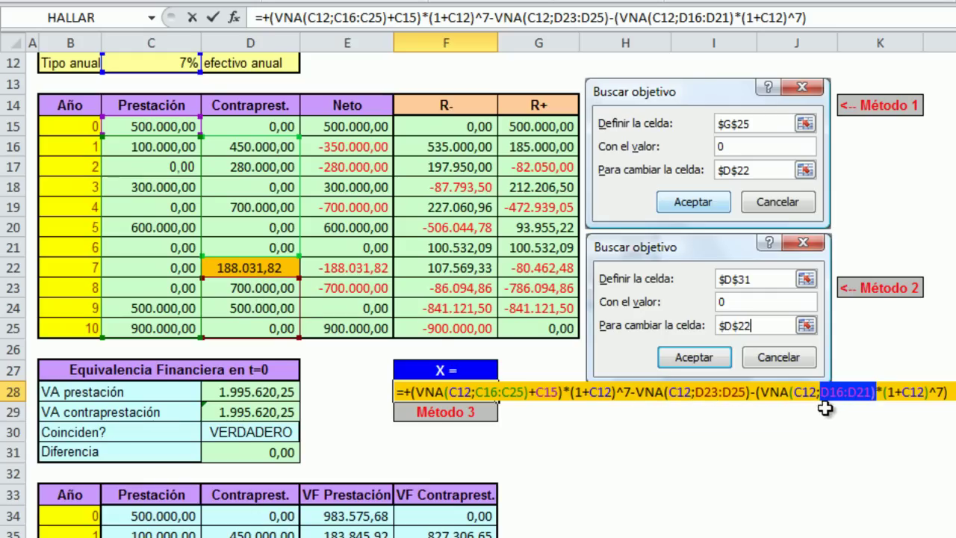
pyautogui.click(822, 393)
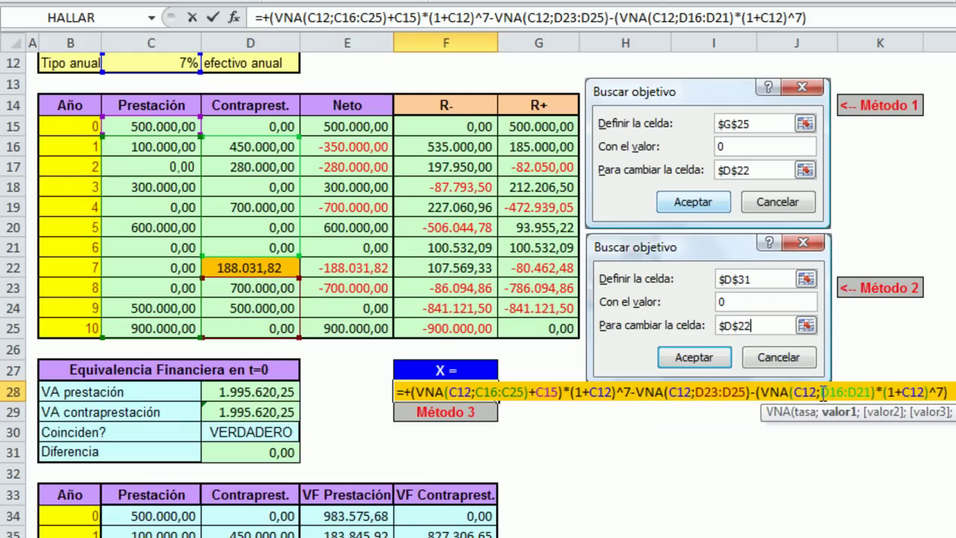
pyautogui.moveTo(822, 392); pyautogui.dragTo(870, 391)
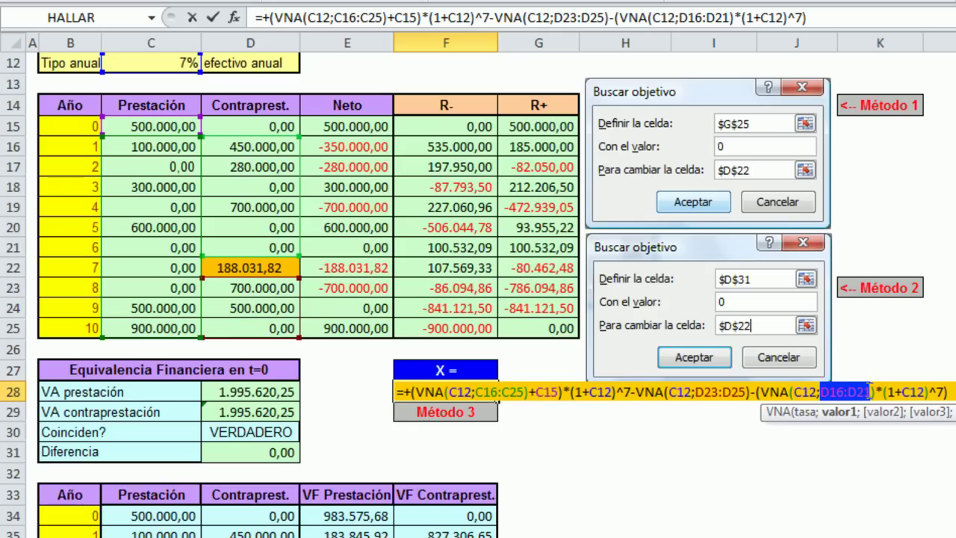
pyautogui.click(936, 392)
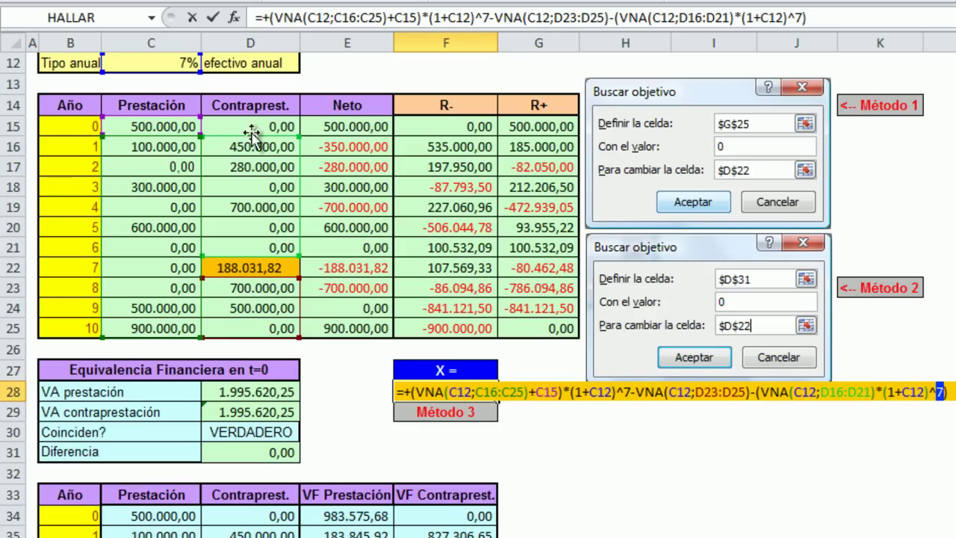
pyautogui.press('Escape')
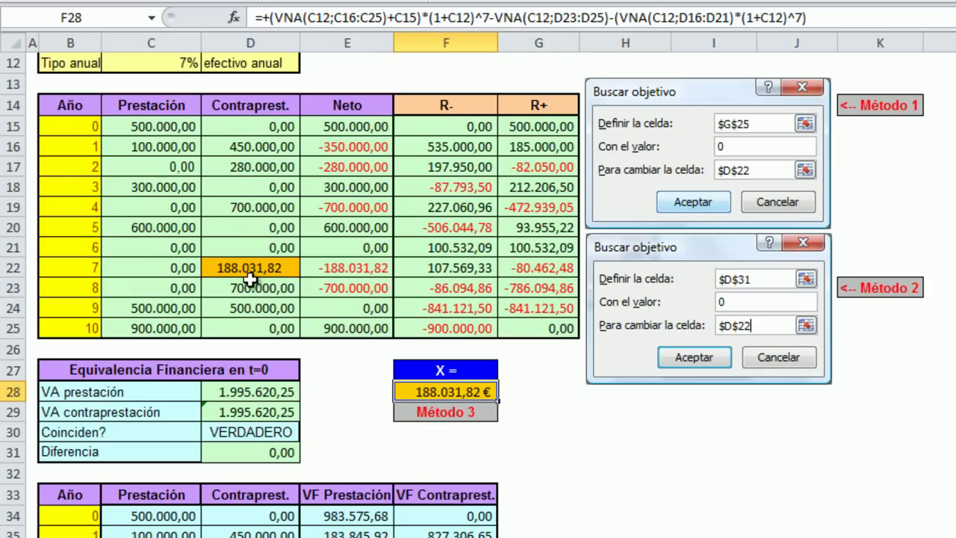
# Step: Start a formula in F30 with the present value of the lower table's Prestación amounts, +(vna(C12;C34:C44)
pyautogui.scroll(-5, 250, 278)
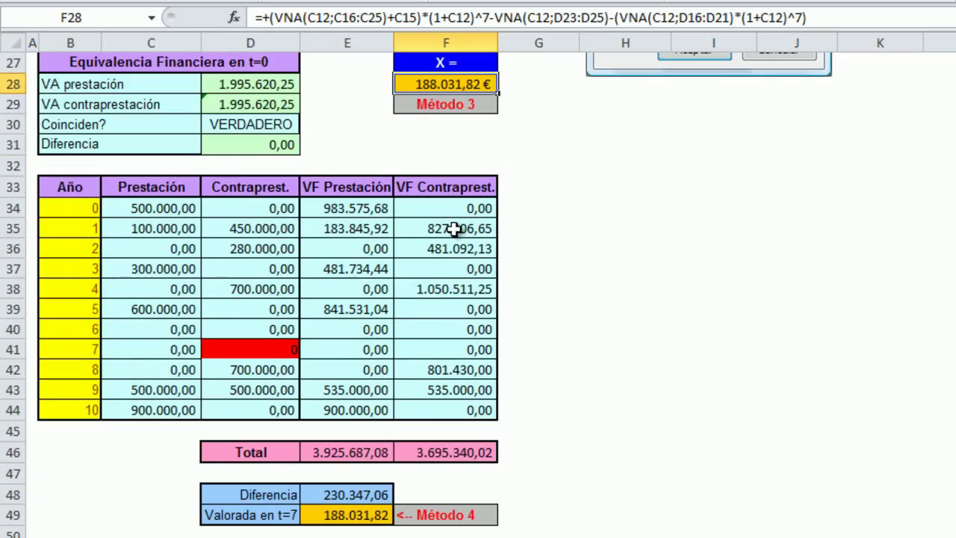
pyautogui.click(422, 133)
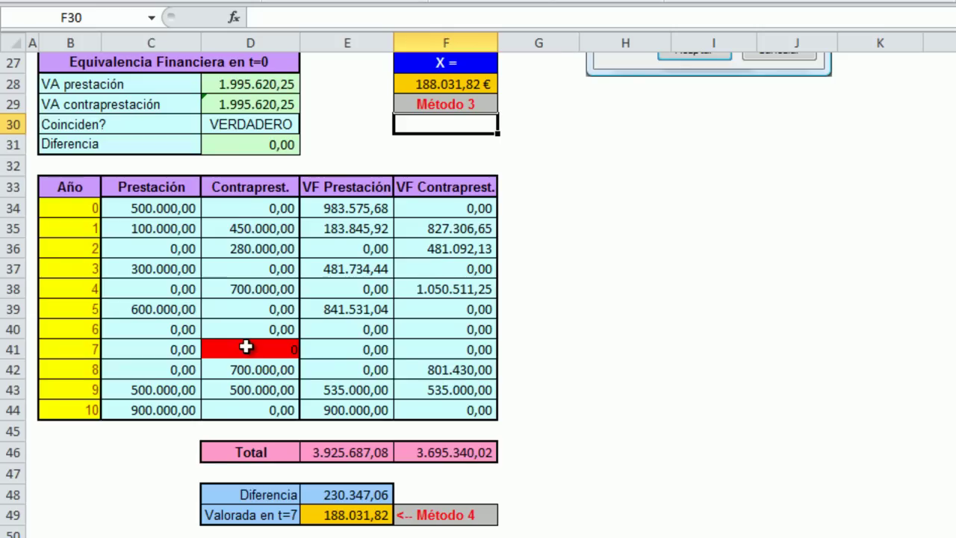
pyautogui.moveTo(243, 352)
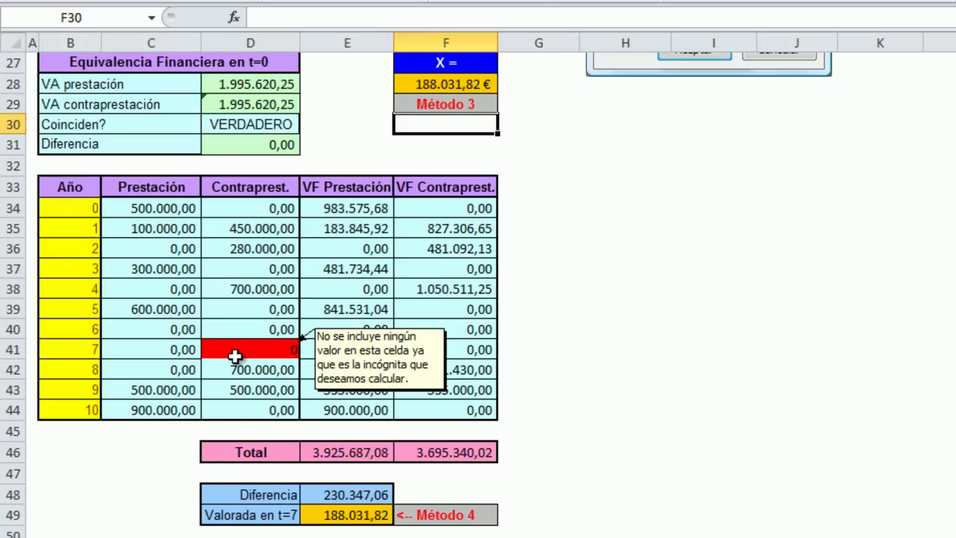
pyautogui.write('*')
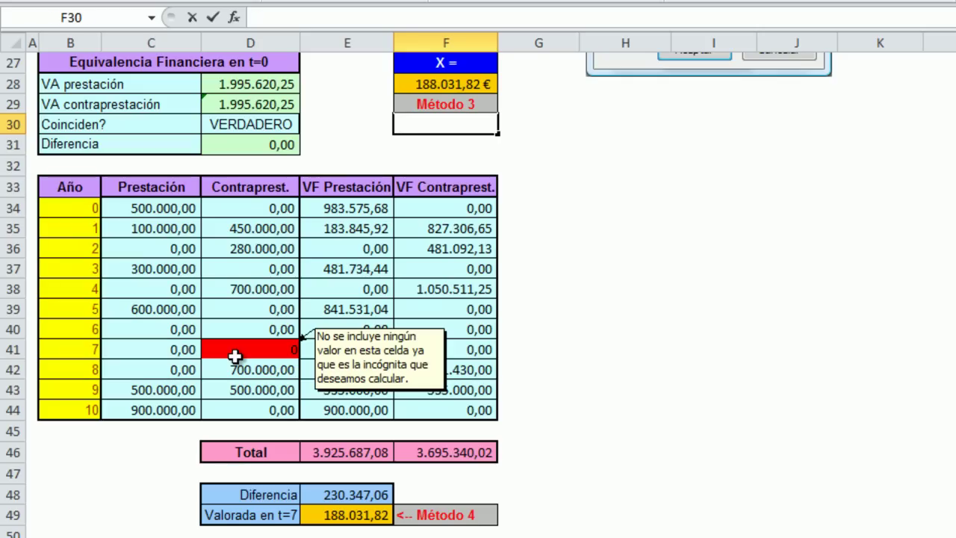
pyautogui.write('+(')
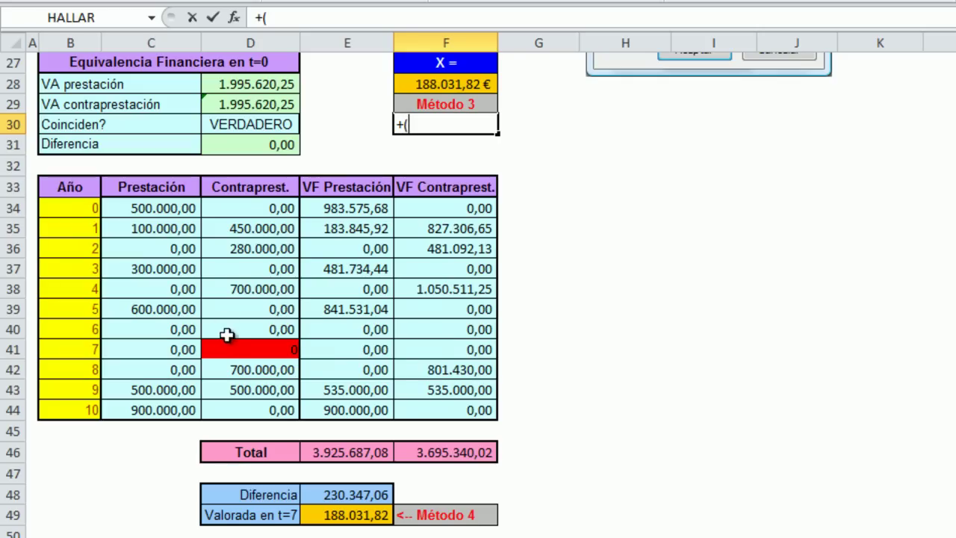
pyautogui.write('vna(')
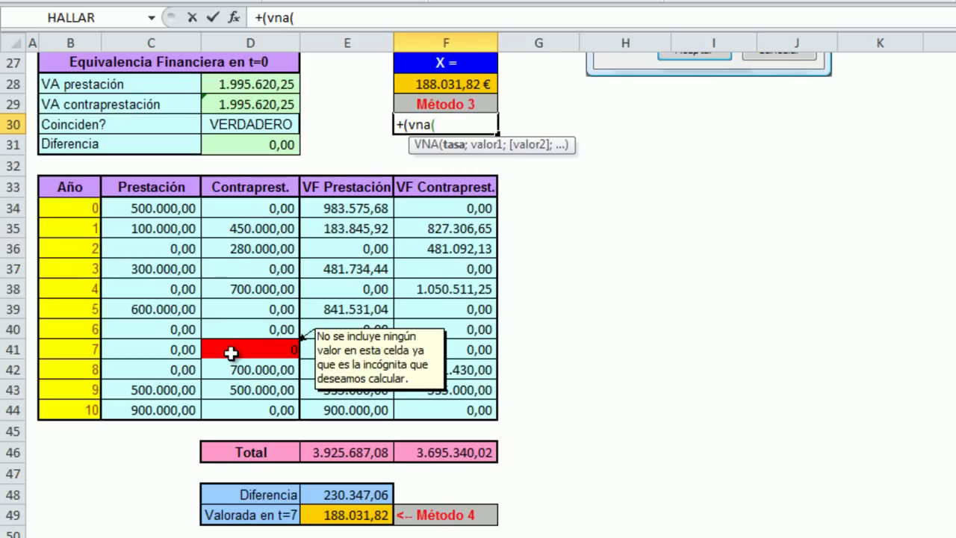
pyautogui.scroll(6, 224, 198)
pyautogui.click(183, 124)
pyautogui.scroll(-6, 190, 142)
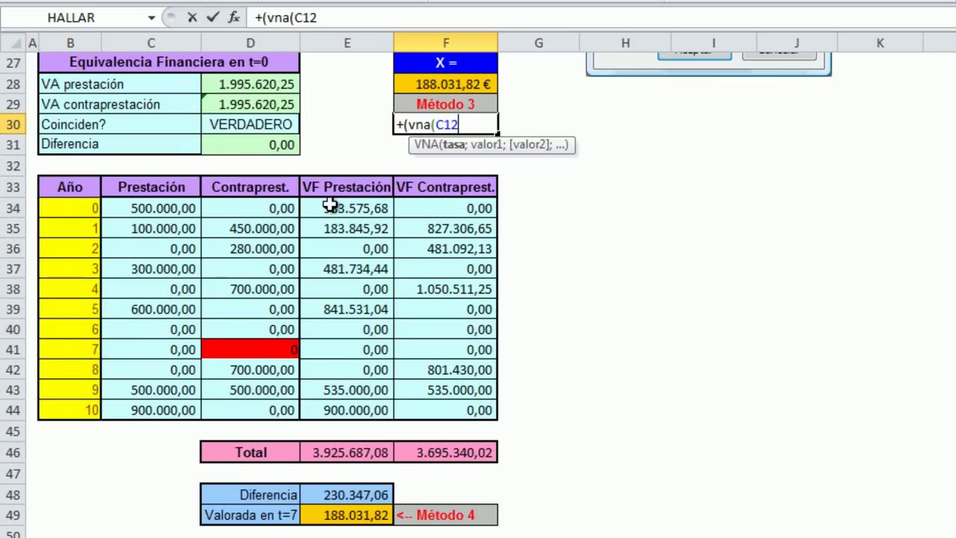
pyautogui.write(';')
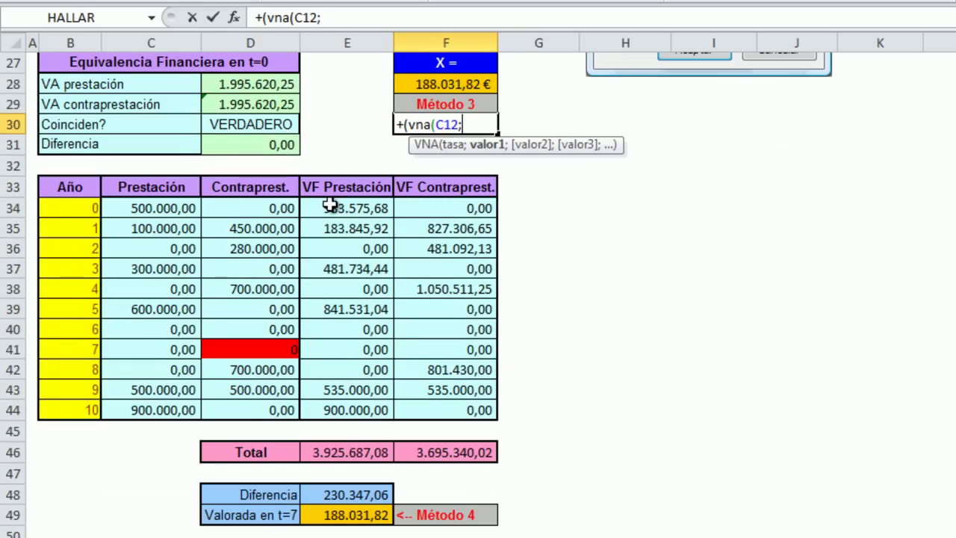
pyautogui.moveTo(223, 349)
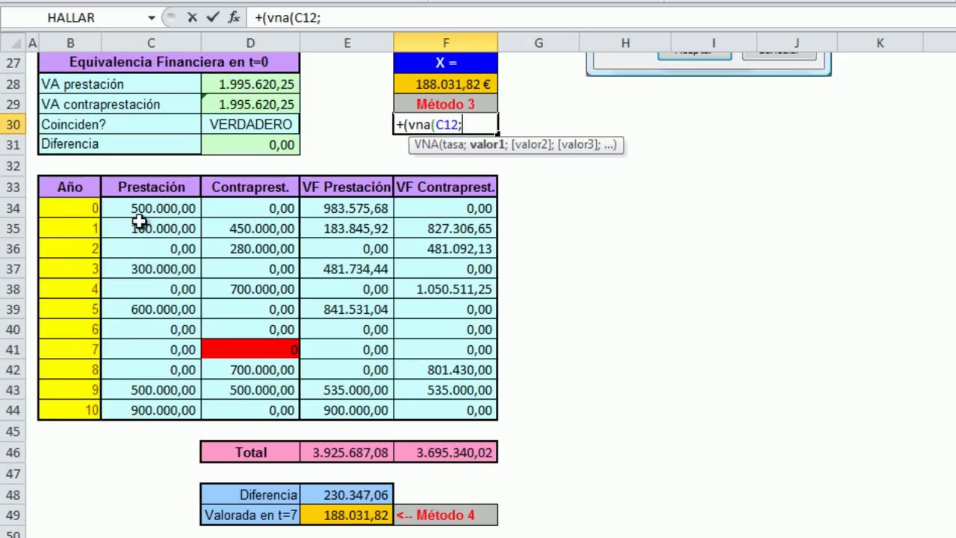
pyautogui.moveTo(139, 209); pyautogui.dragTo(144, 412)
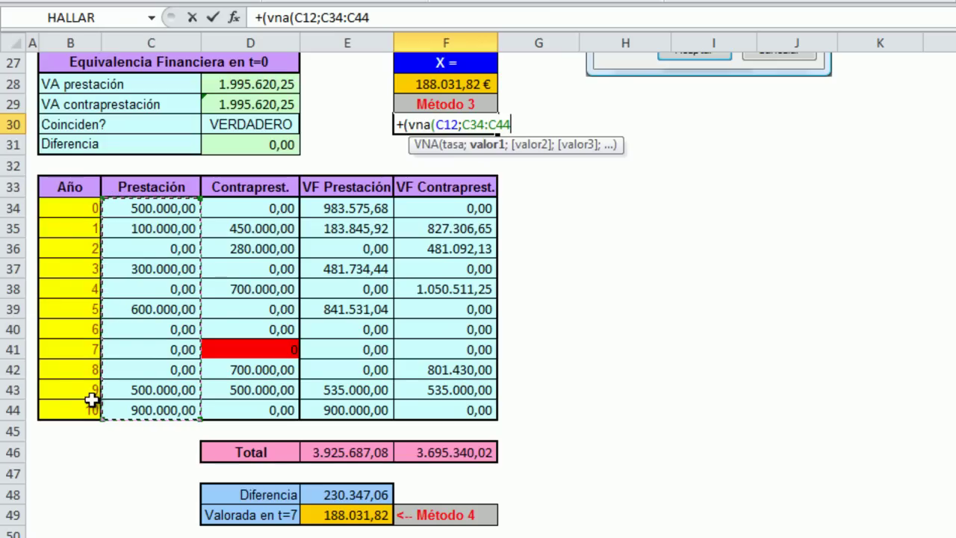
# Step: Subtract the present value of the lower table's Contraprest. amounts in the F30 formula, using -vna(C12;D34:D44)
pyautogui.write(')-')
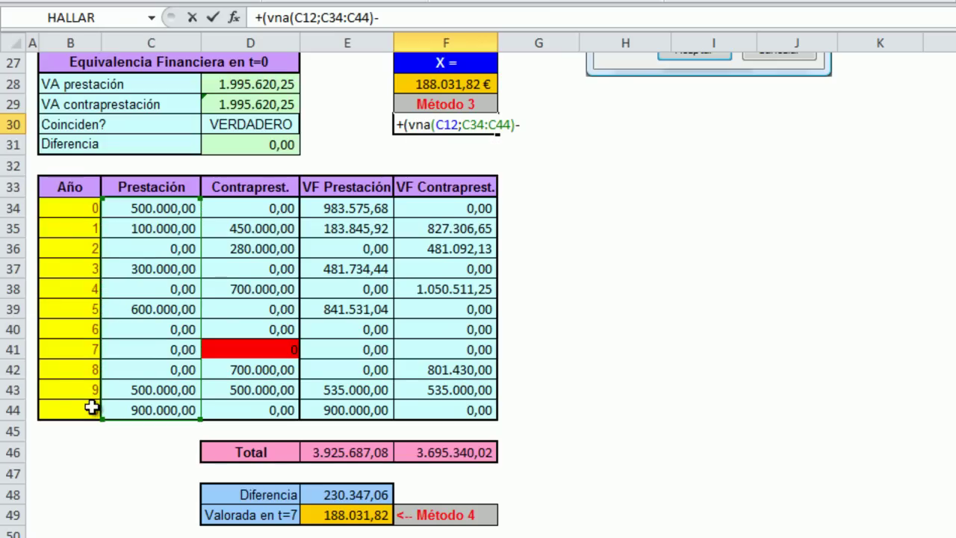
pyautogui.write('vna(')
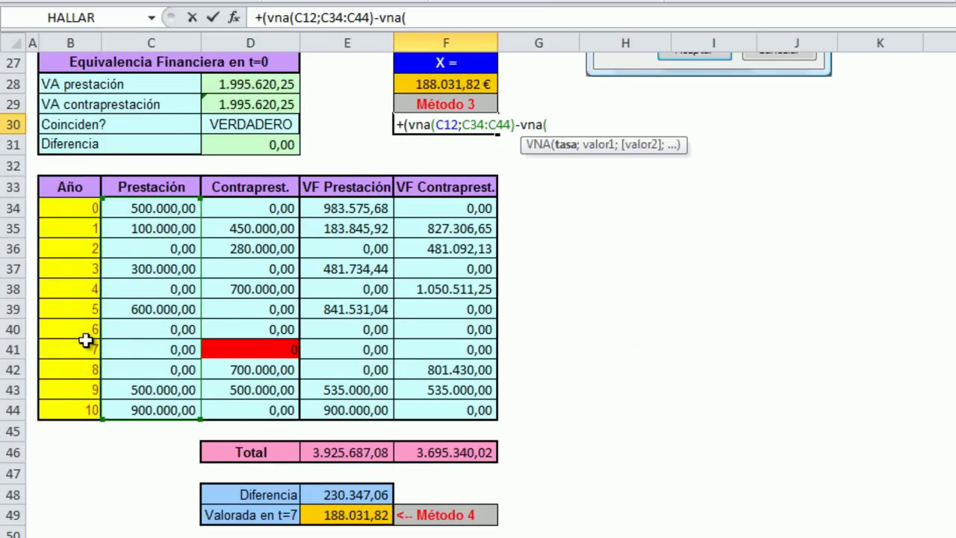
pyautogui.scroll(6, 85, 341)
pyautogui.click(165, 123)
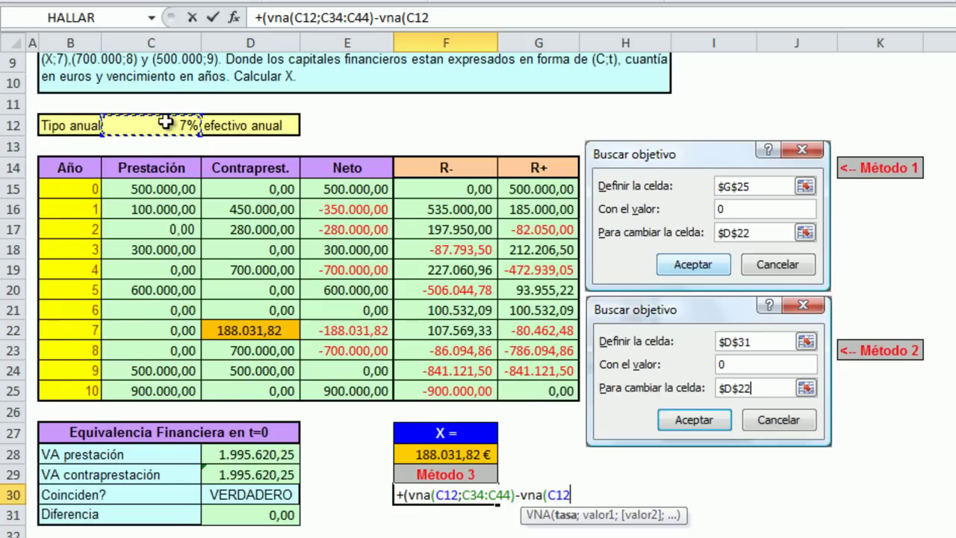
pyautogui.scroll(-6, 166, 150)
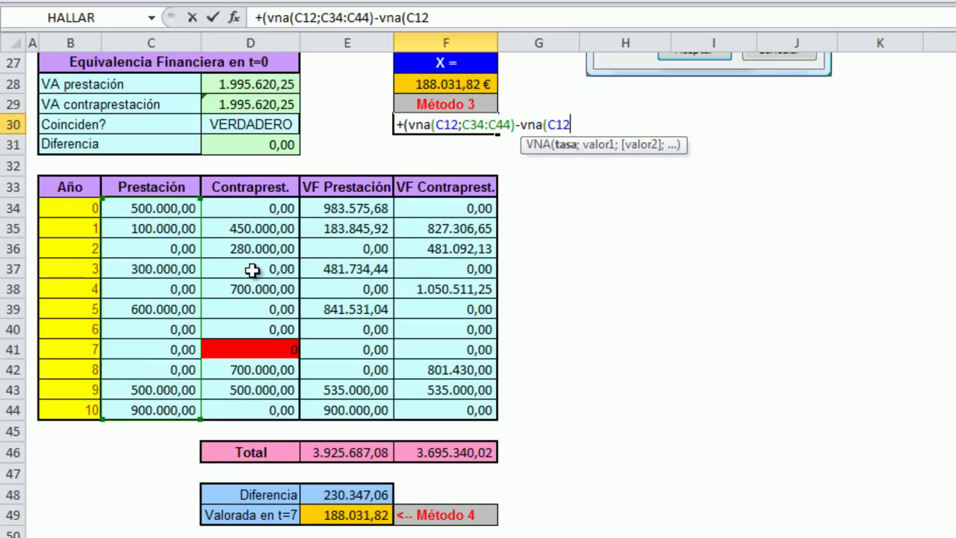
pyautogui.write(';')
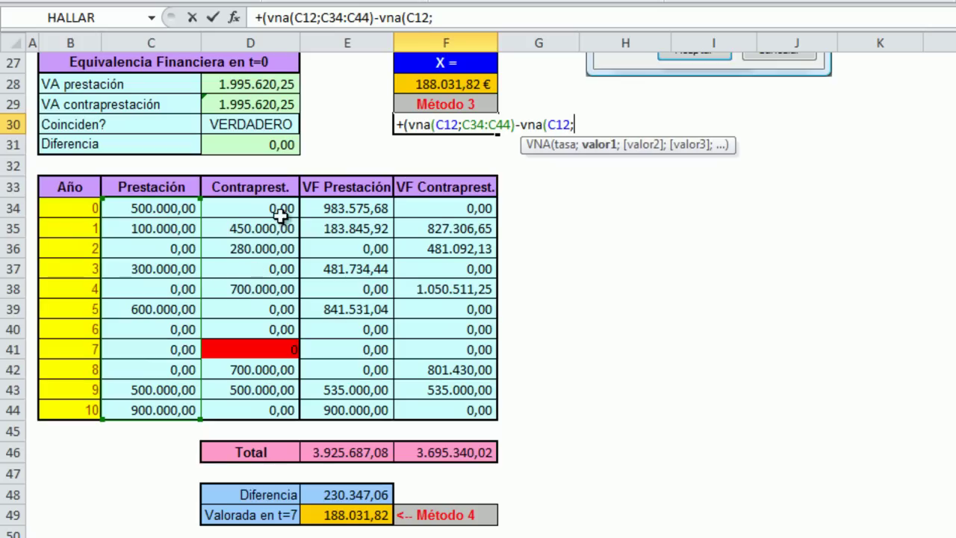
pyautogui.moveTo(271, 207); pyautogui.dragTo(267, 407)
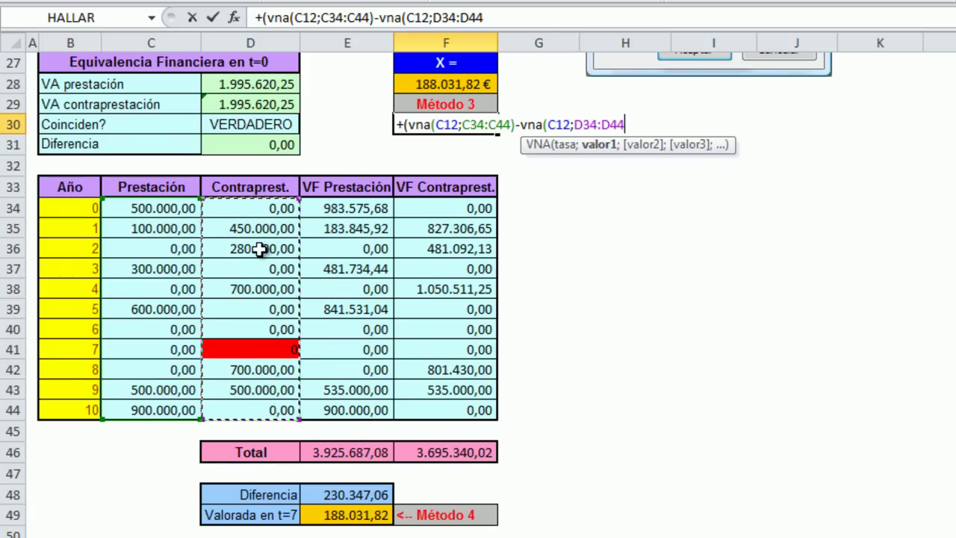
pyautogui.write(')')
# Step: Append the factor *(1+C12)^8 to the F30 formula and enter it, accepting Excel's proposed parenthesis correction
pyautogui.write('*(1+')
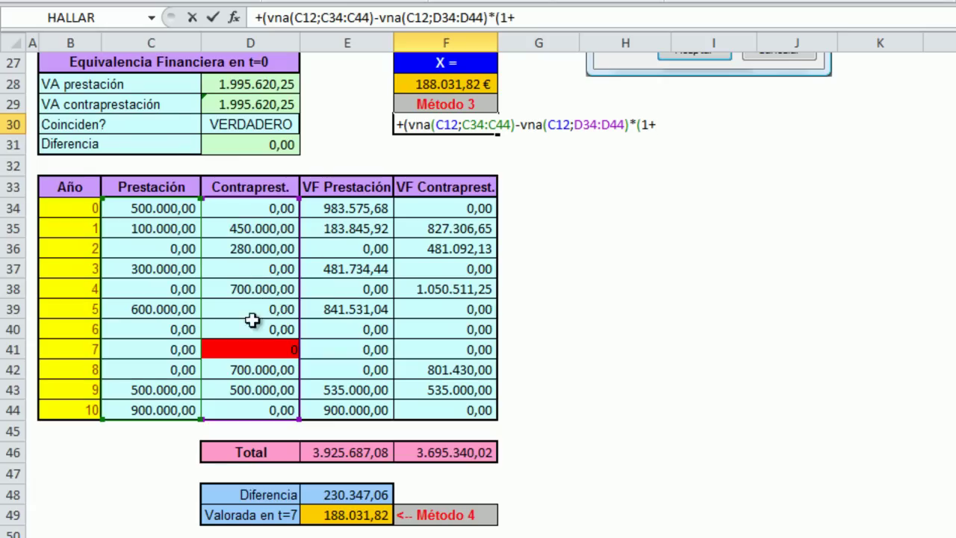
pyautogui.scroll(6, 251, 313)
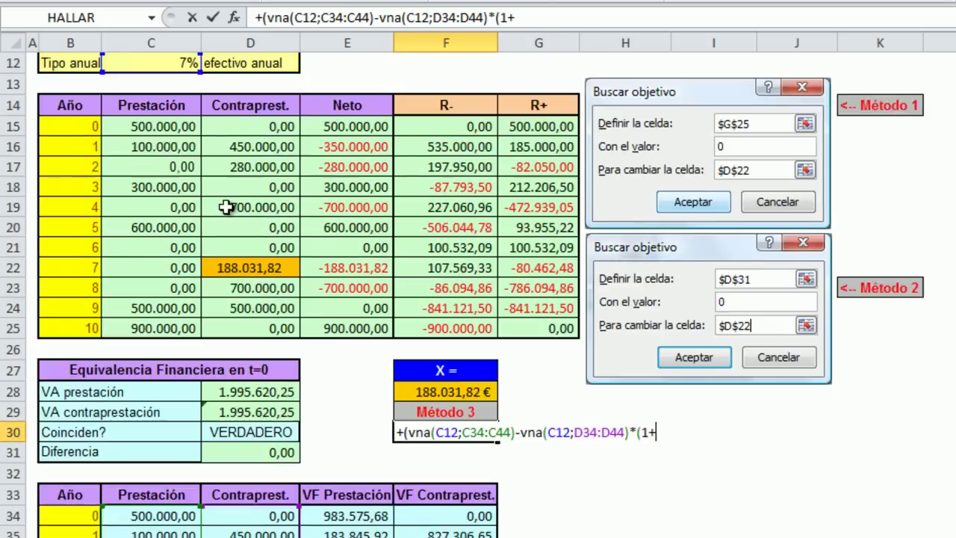
pyautogui.click(154, 130)
pyautogui.scroll(-6, 164, 142)
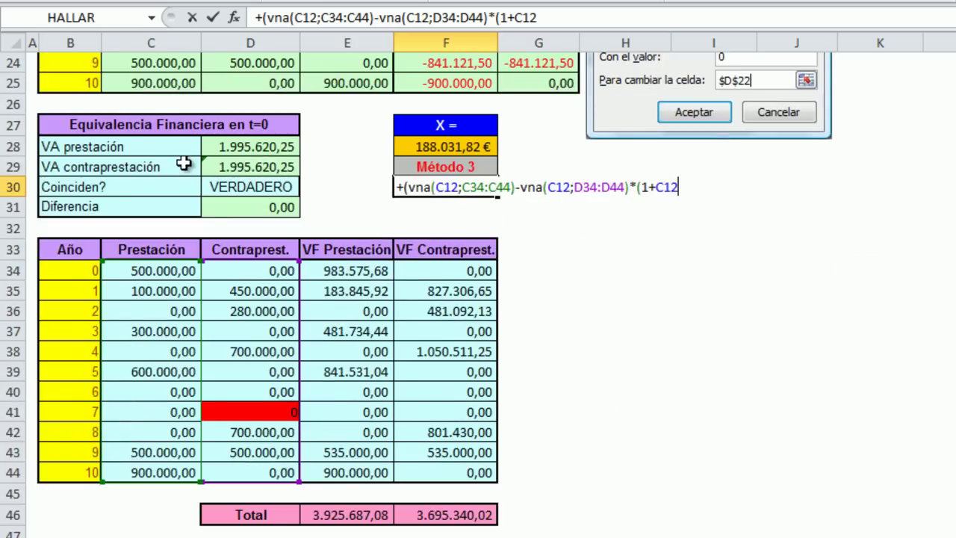
pyautogui.write(')^8')
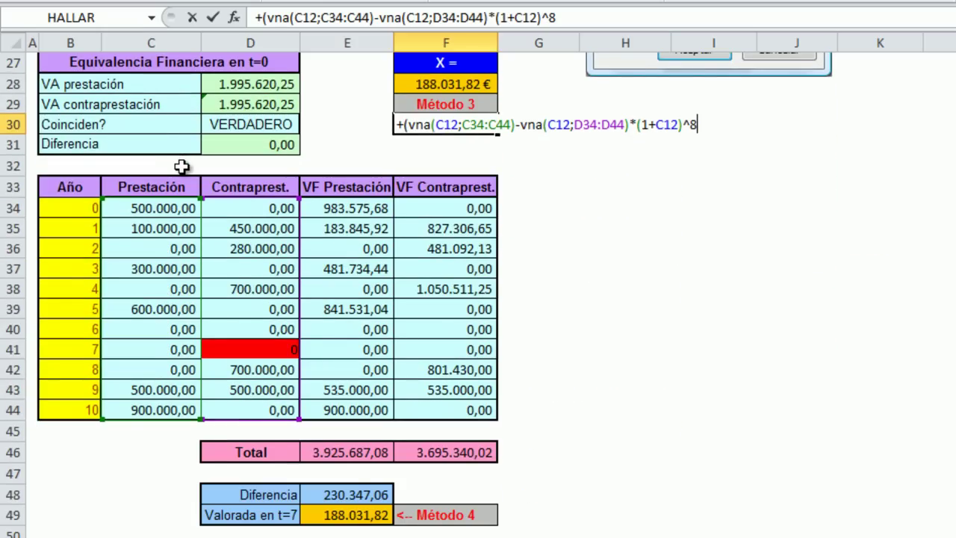
pyautogui.press('Return')
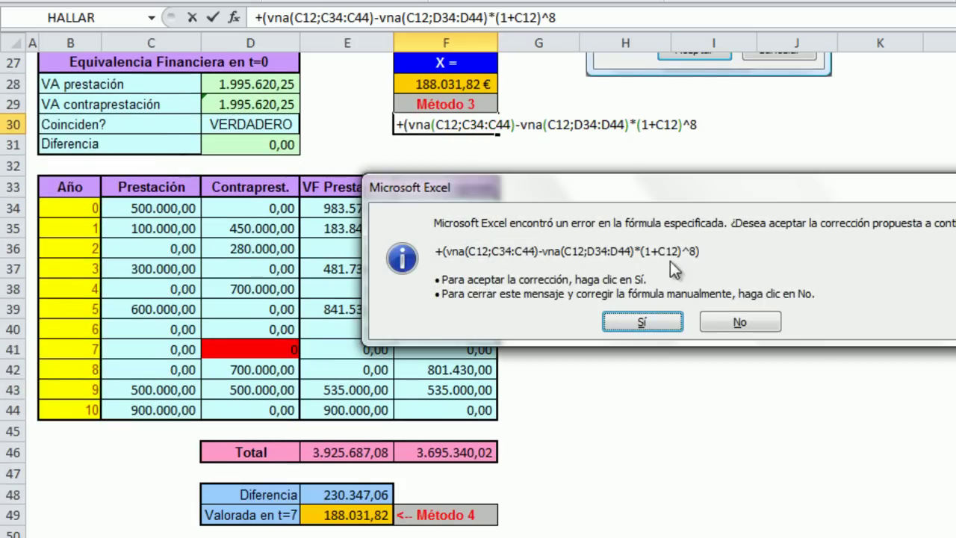
pyautogui.click(642, 321)
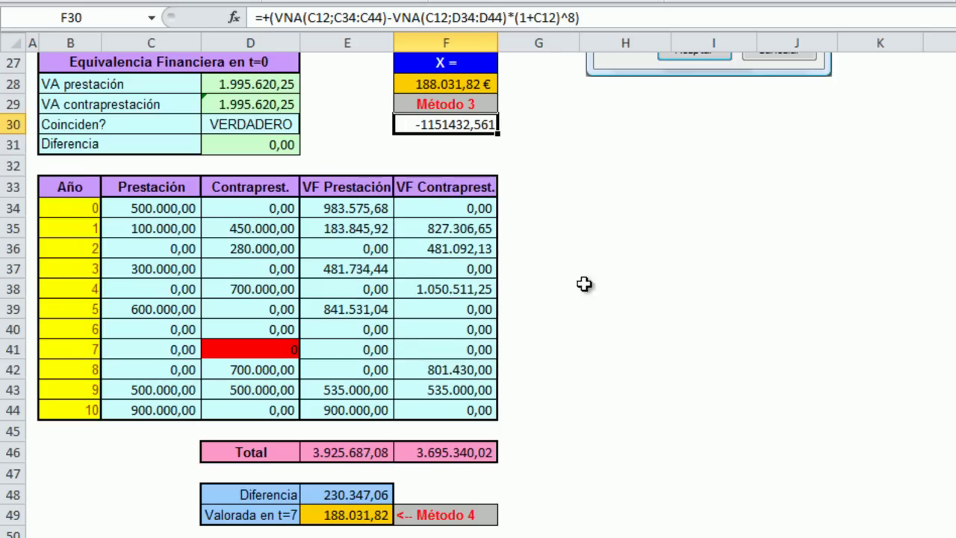
# Step: Enclose the difference of the two VNA terms in F30 in its own parentheses, giving =+((VNA(C12;C34:C44)-VNA(C12;D34:D44))*(1+C12)^8)
pyautogui.doubleClick(435, 125)
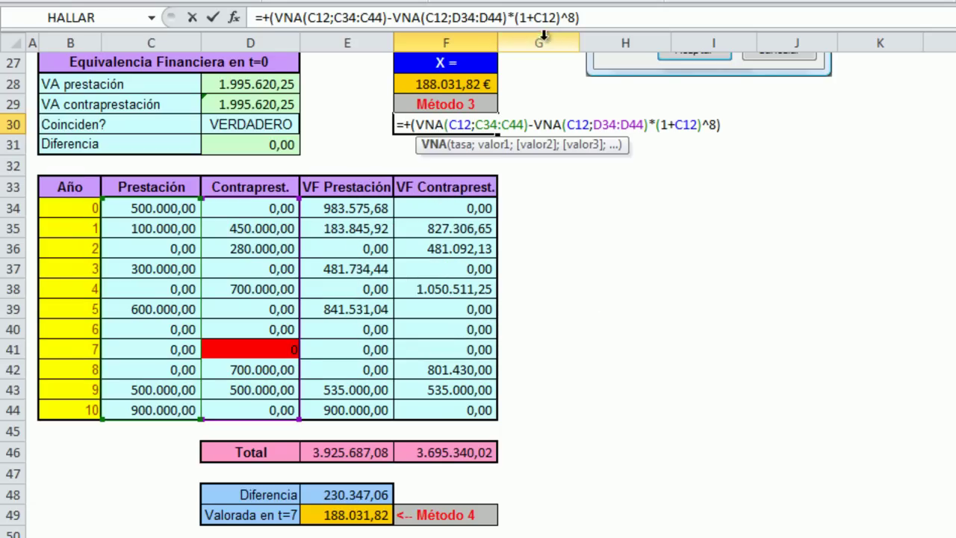
pyautogui.click(267, 17)
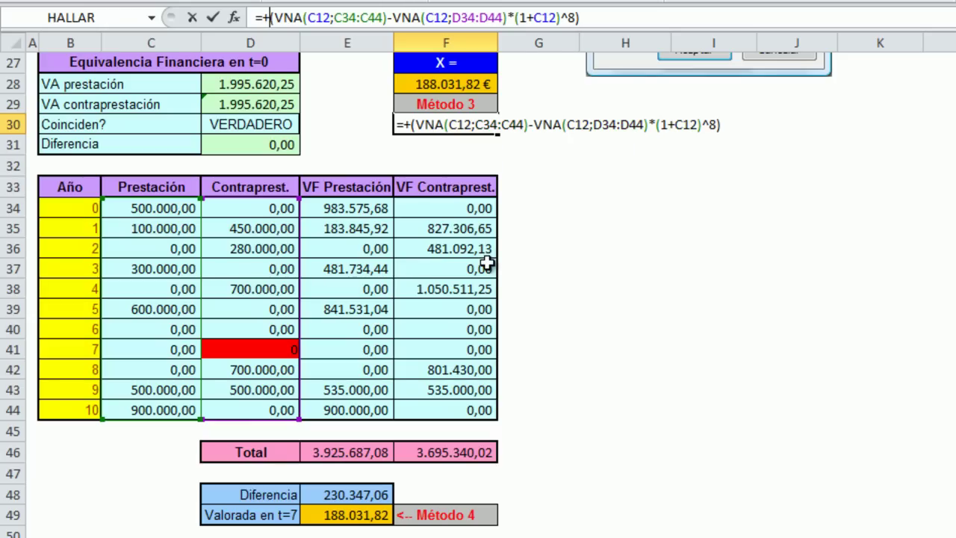
pyautogui.write('(')
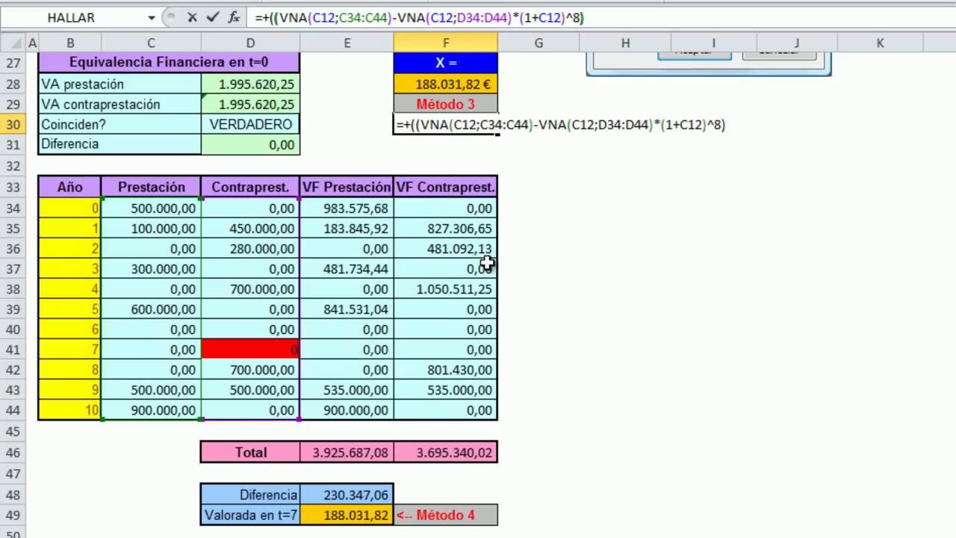
pyautogui.press('Right')
pyautogui.press('Right')
pyautogui.press('Right')
pyautogui.press('Right')
pyautogui.press('Right')
pyautogui.press('Right')
pyautogui.press('Right')
pyautogui.press('Right')
pyautogui.press('Right')
pyautogui.press('Right')
pyautogui.press('Right')
pyautogui.press('Right')
pyautogui.press('Right')
pyautogui.press('Right')
pyautogui.press('Right')
pyautogui.press('Right')
pyautogui.press('Right')
pyautogui.press('Right')
pyautogui.press('Right')
pyautogui.press('Right')
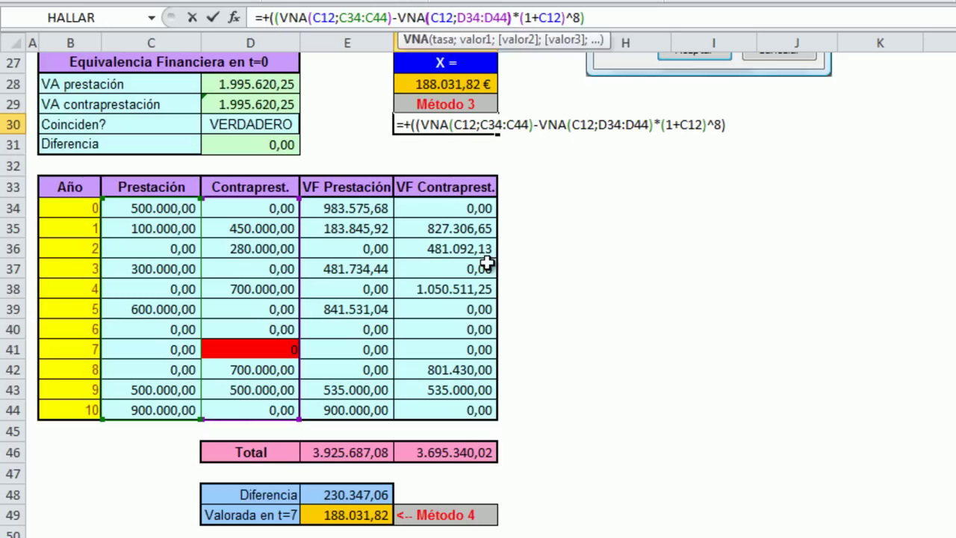
pyautogui.press('Right')
pyautogui.press('Right')
pyautogui.press('Right')
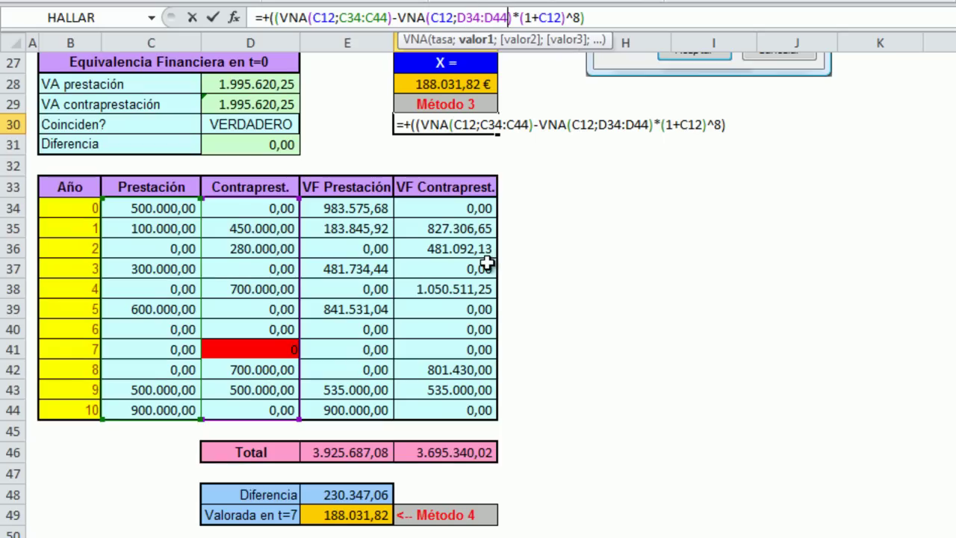
pyautogui.press('Right')
pyautogui.press('Right')
pyautogui.press('Right')
pyautogui.press('Right')
pyautogui.write(')')
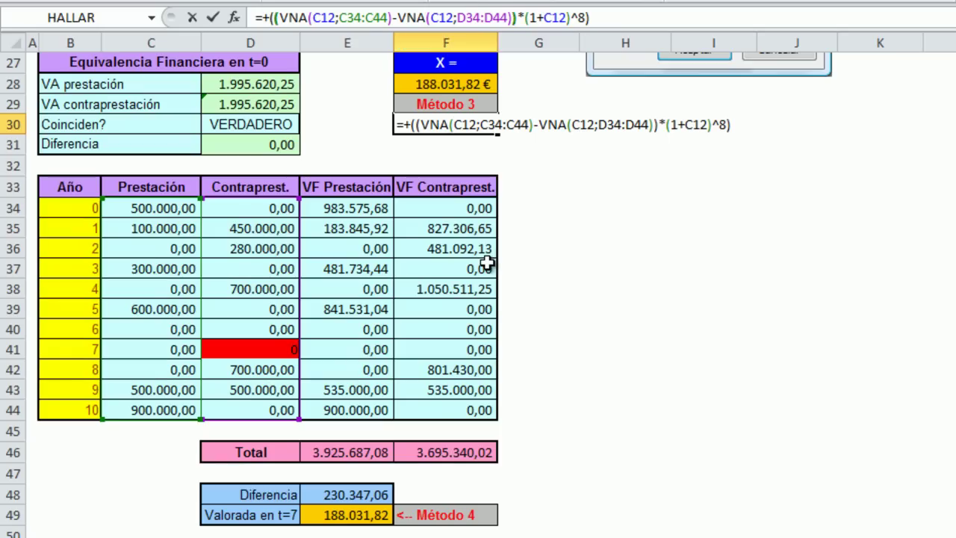
pyautogui.hotkey('ctrl', 'Return')
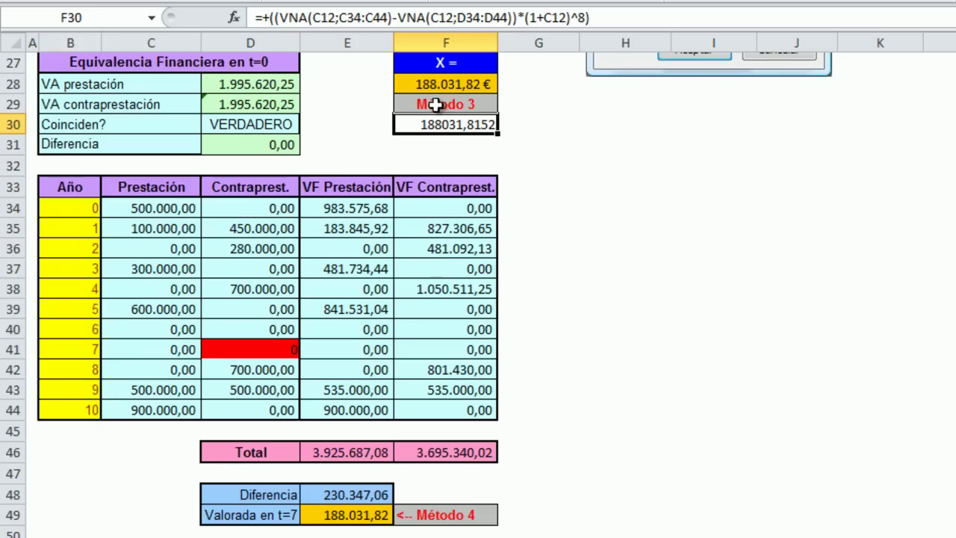
# Step: Copy the euro currency format and orange fill of F28 onto F30
pyautogui.click(423, 84)
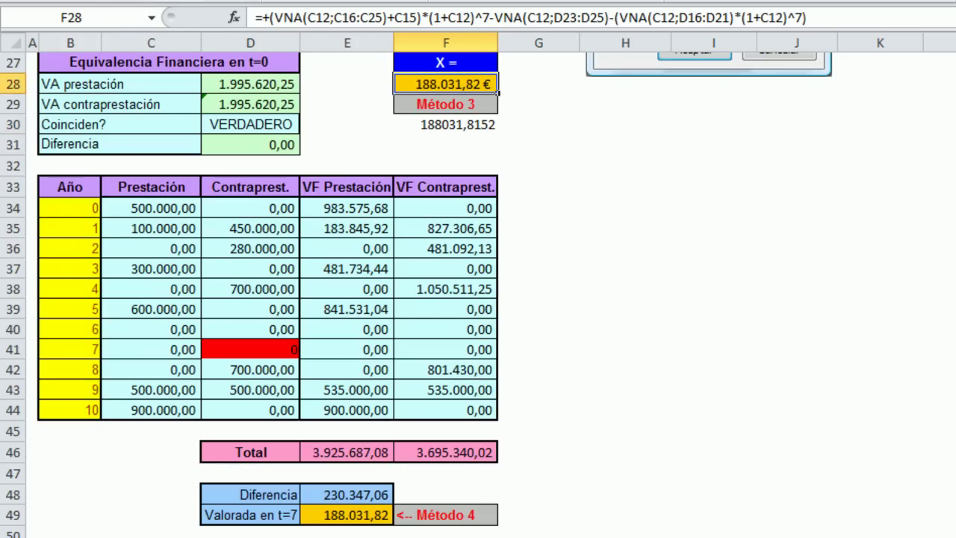
pyautogui.click(126, 6)
pyautogui.click(436, 124)
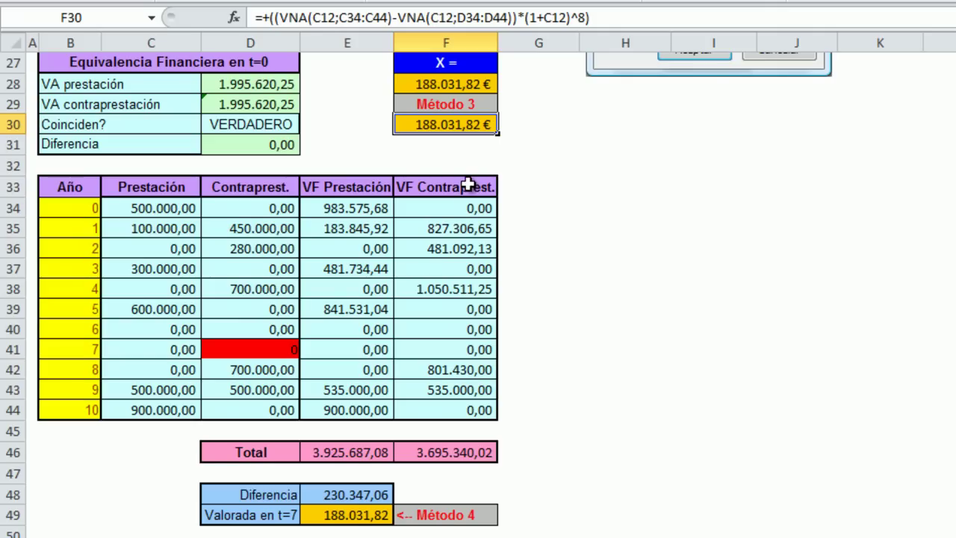
# Step: Examine the VF Prestación and VF Contraprest. formulas in rows 34 to 44, checking how each amount is compounded to year 10
pyautogui.scroll(-1, 405, 182)
pyautogui.scroll(-1, 406, 182)
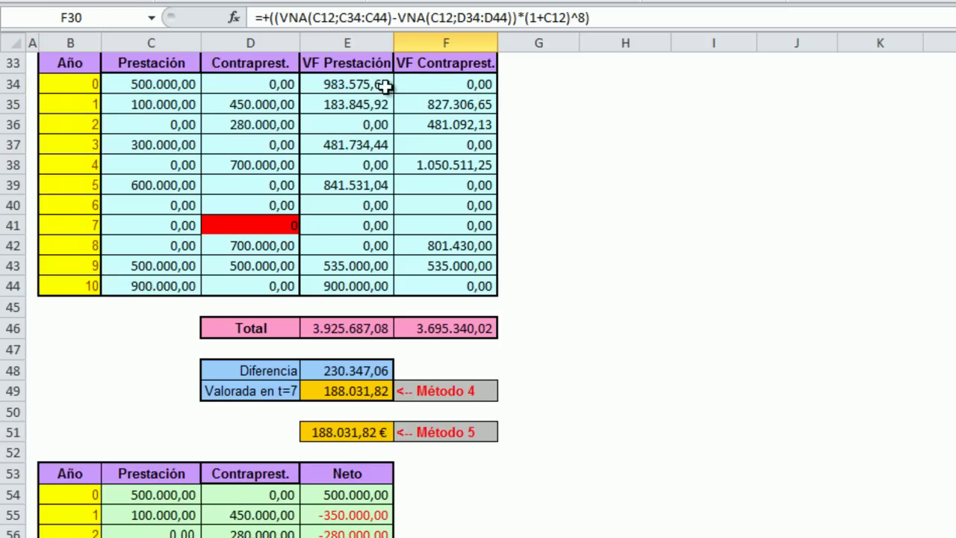
pyautogui.click(457, 83)
pyautogui.click(351, 243)
pyautogui.click(485, 261)
pyautogui.click(381, 282)
pyautogui.click(478, 284)
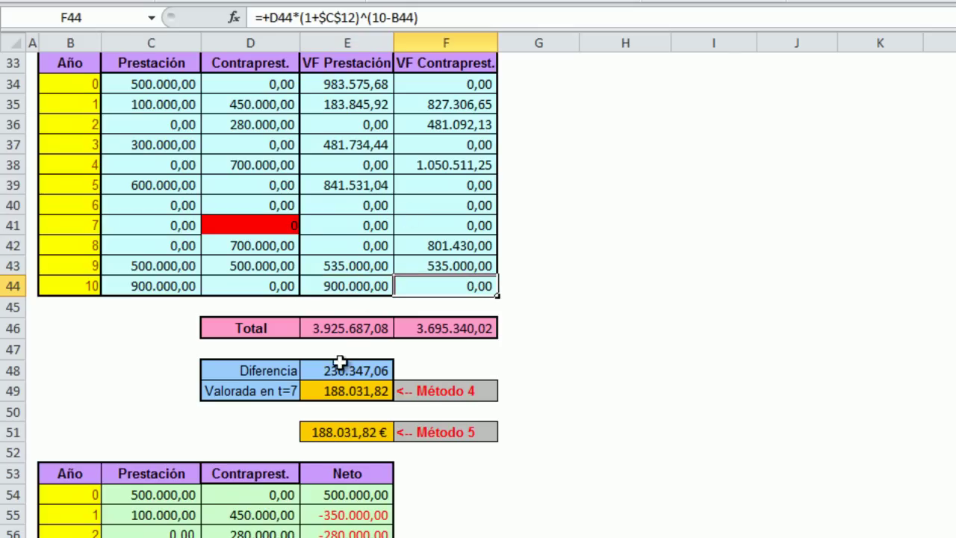
pyautogui.click(348, 85)
pyautogui.click(348, 145)
pyautogui.click(354, 186)
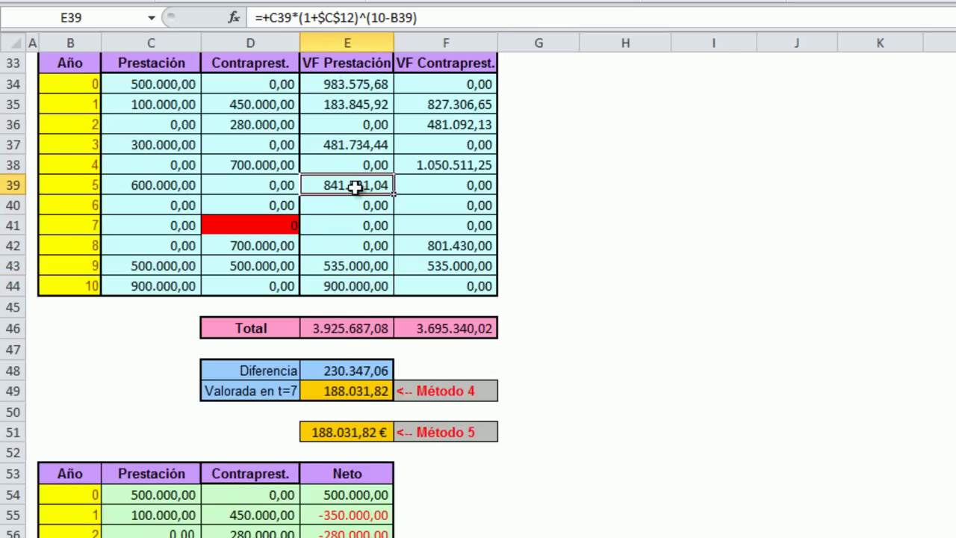
# Step: Examine the Método 4 calculation through the totals in E46 and F46, the Diferencia in E48 and the discounting formula in E49
pyautogui.click(351, 333)
pyautogui.click(436, 329)
pyautogui.click(368, 328)
pyautogui.click(443, 329)
pyautogui.click(365, 329)
pyautogui.click(445, 327)
pyautogui.click(365, 328)
pyautogui.click(416, 329)
pyautogui.click(363, 369)
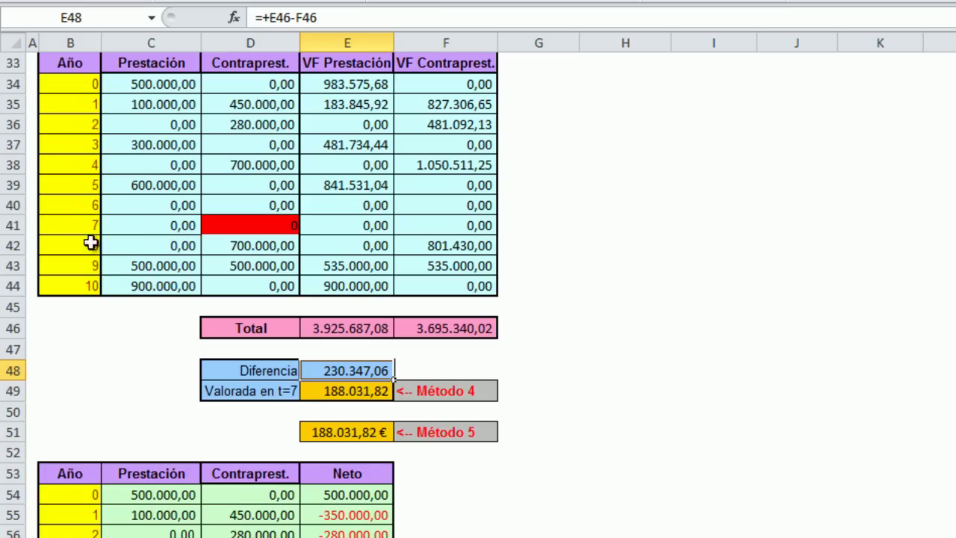
pyautogui.doubleClick(332, 391)
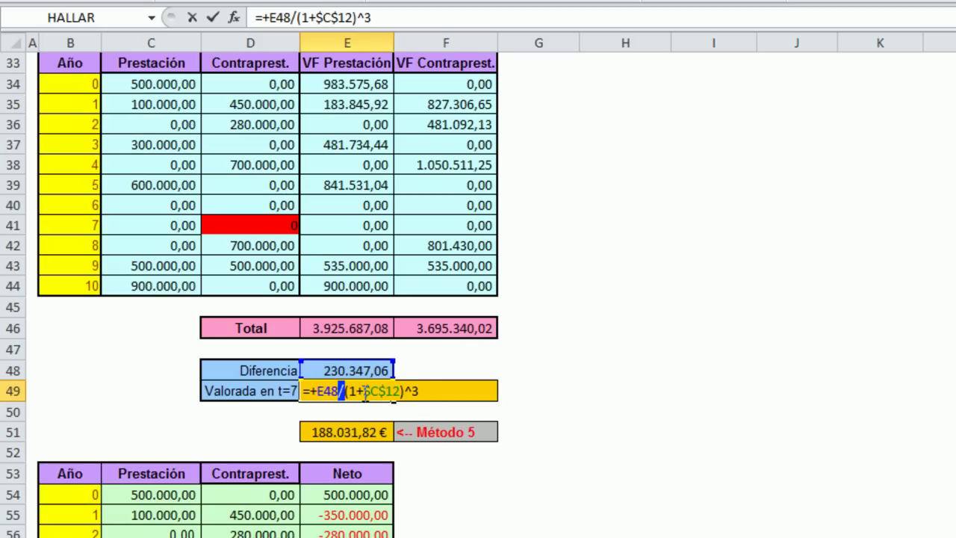
pyautogui.press('Escape')
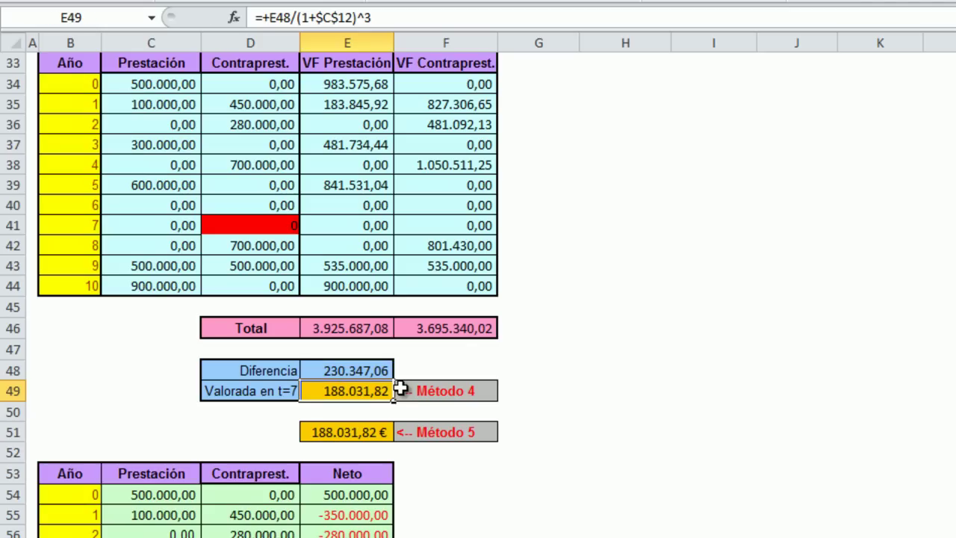
# Step: Examine the Método 5 formula in E51 against the lower table, checking its VNA ranges, the C34 term and the exponents
pyautogui.scroll(-4, 404, 389)
pyautogui.scroll(-2, 387, 360)
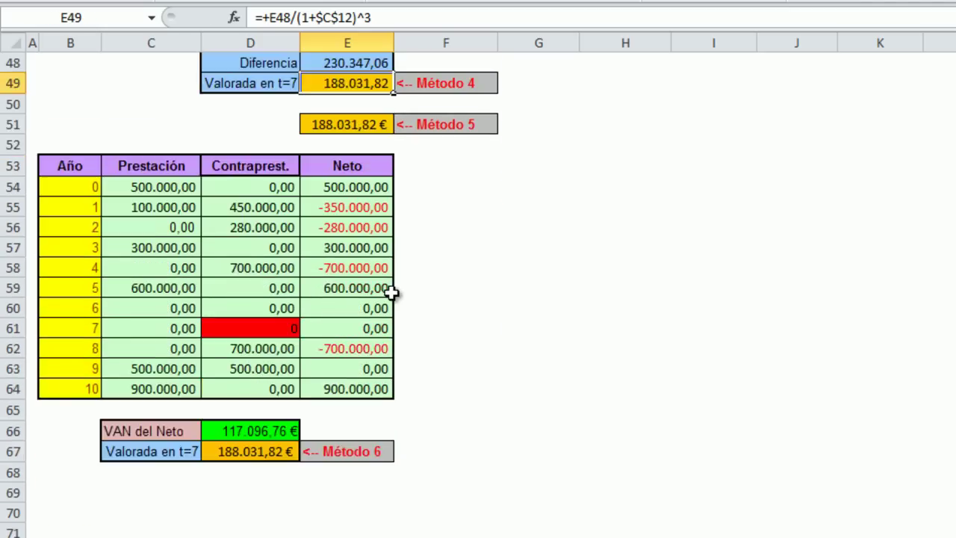
pyautogui.click(340, 63)
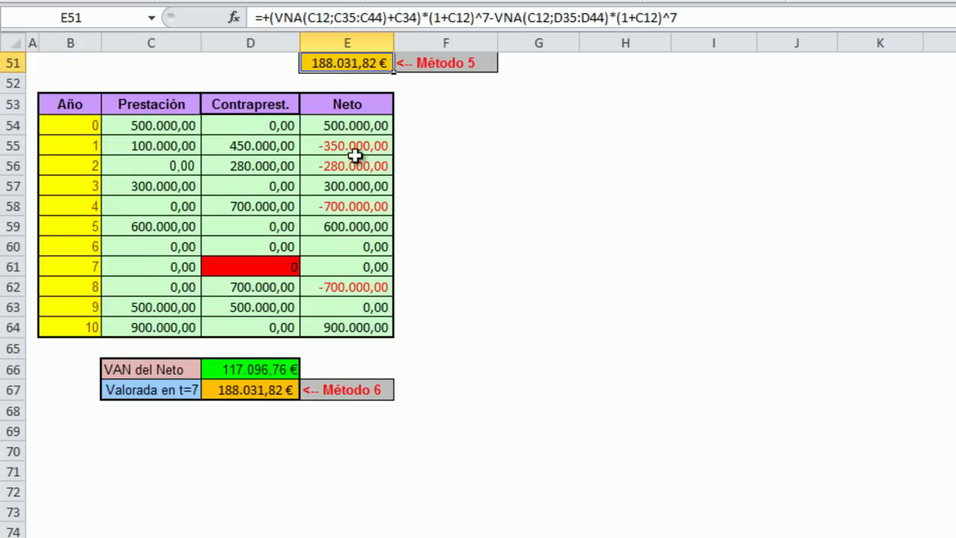
pyautogui.scroll(1, 348, 103)
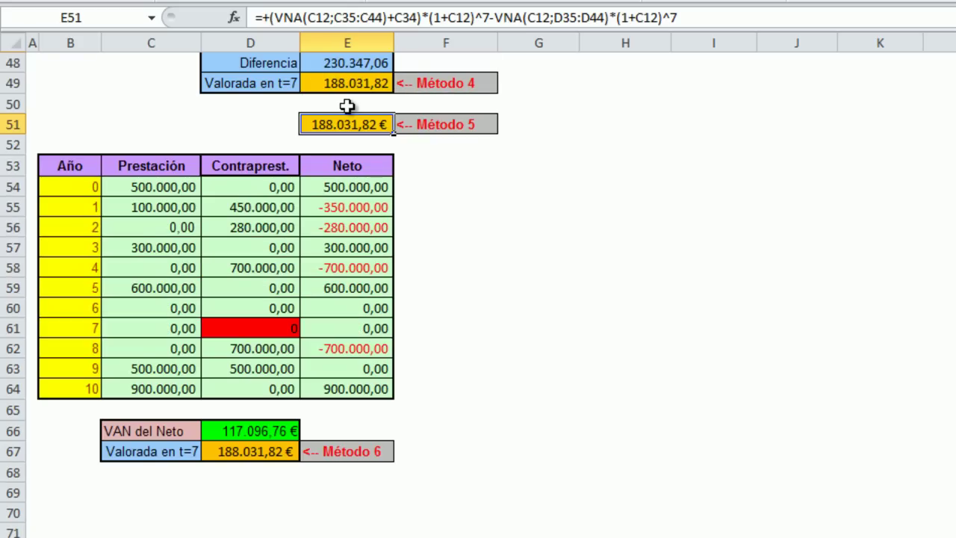
pyautogui.scroll(5, 348, 138)
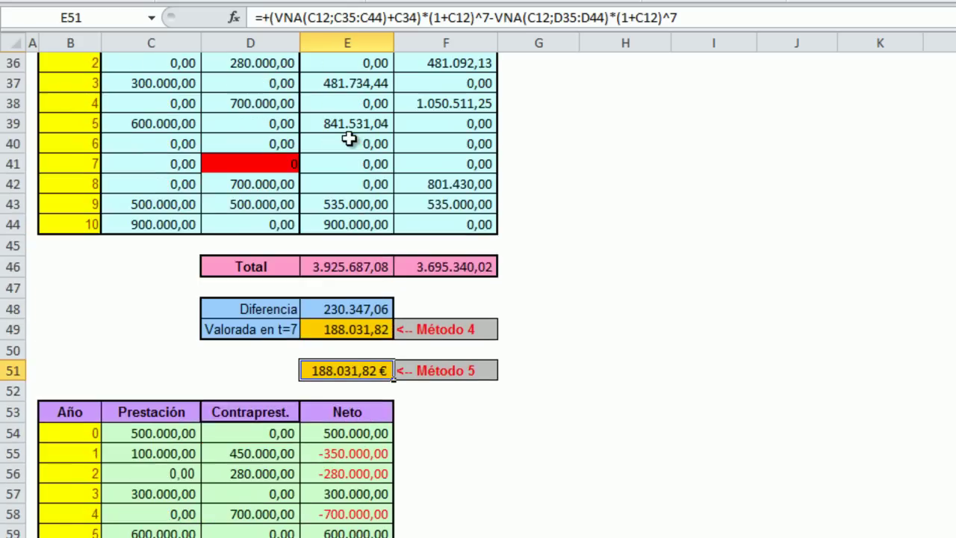
pyautogui.scroll(1, 349, 140)
pyautogui.scroll(-1, 350, 141)
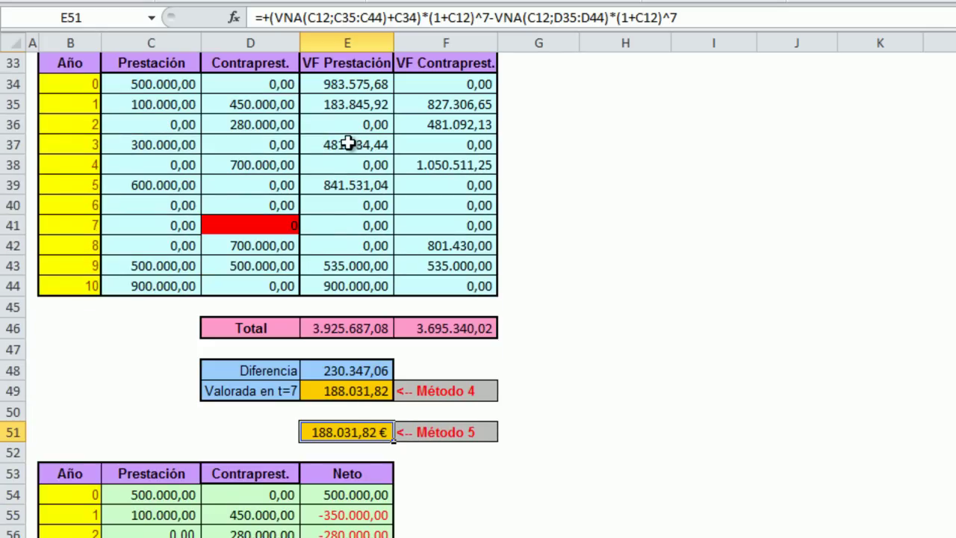
pyautogui.doubleClick(350, 433)
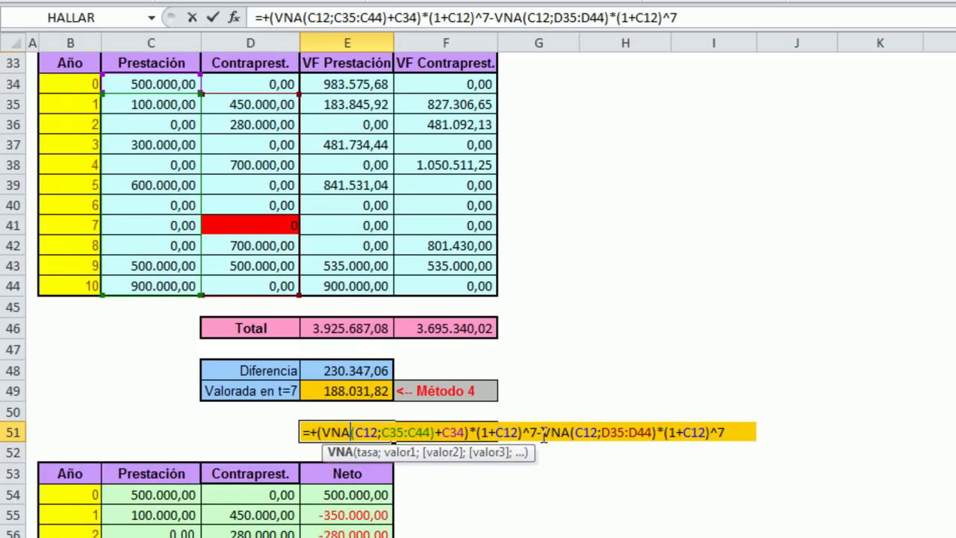
pyautogui.click(620, 432)
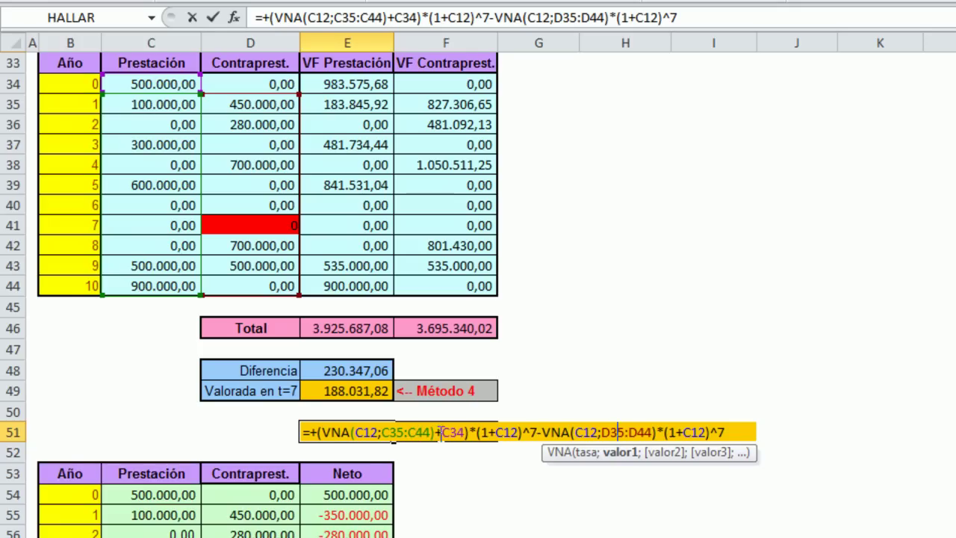
pyautogui.hotkey('ctrl', 'Return')
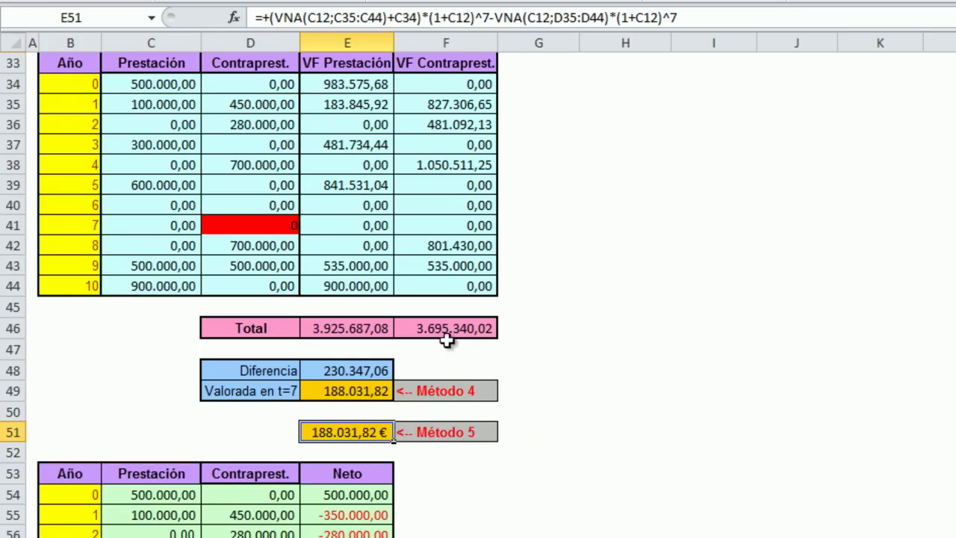
# Step: Examine the Método 6 calculation below the Neto table, checking the VAN del Neto formula in D66 and the Valorada en t=7 formula in D67
pyautogui.scroll(-2, 386, 400)
pyautogui.scroll(-5, 386, 400)
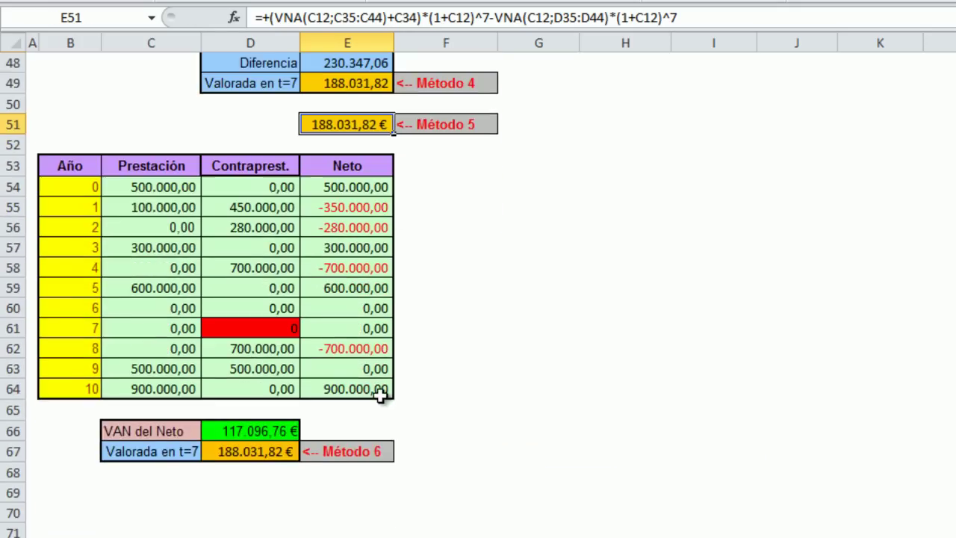
pyautogui.scroll(1, 346, 352)
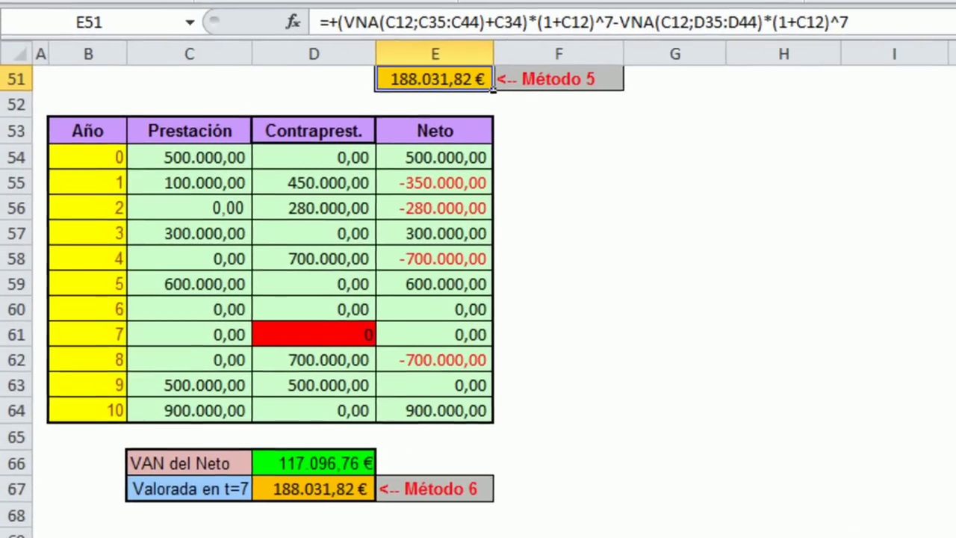
pyautogui.scroll(-1, 497, 87)
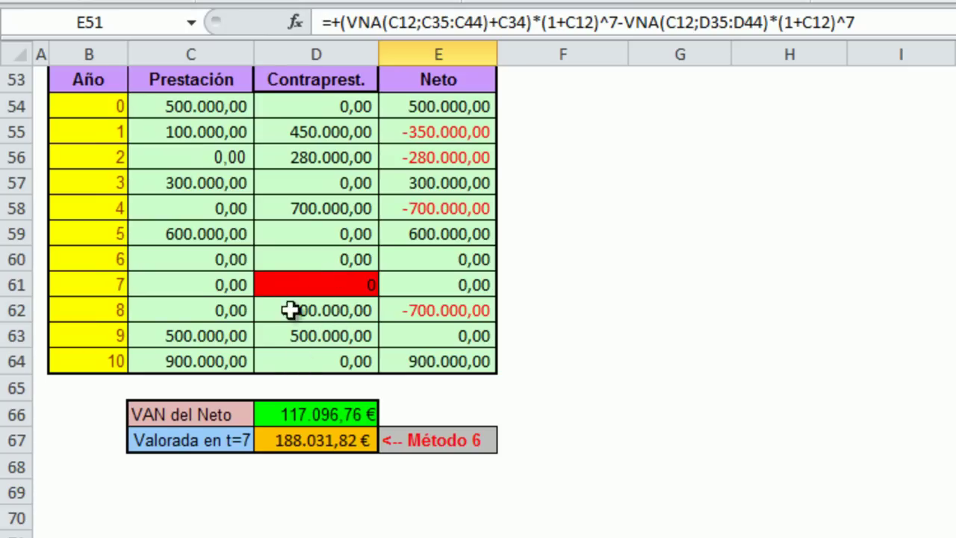
pyautogui.moveTo(364, 284)
pyautogui.click(305, 411)
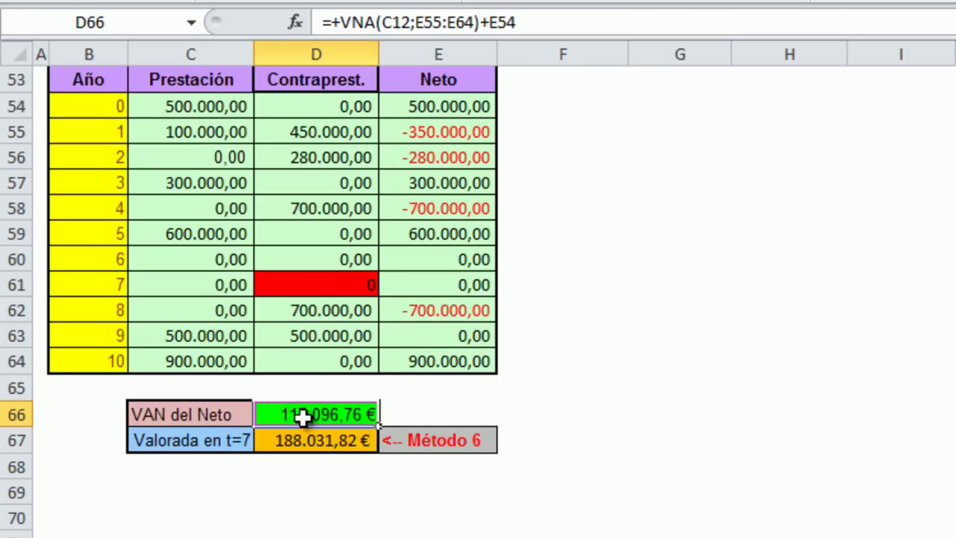
pyautogui.doubleClick(305, 412)
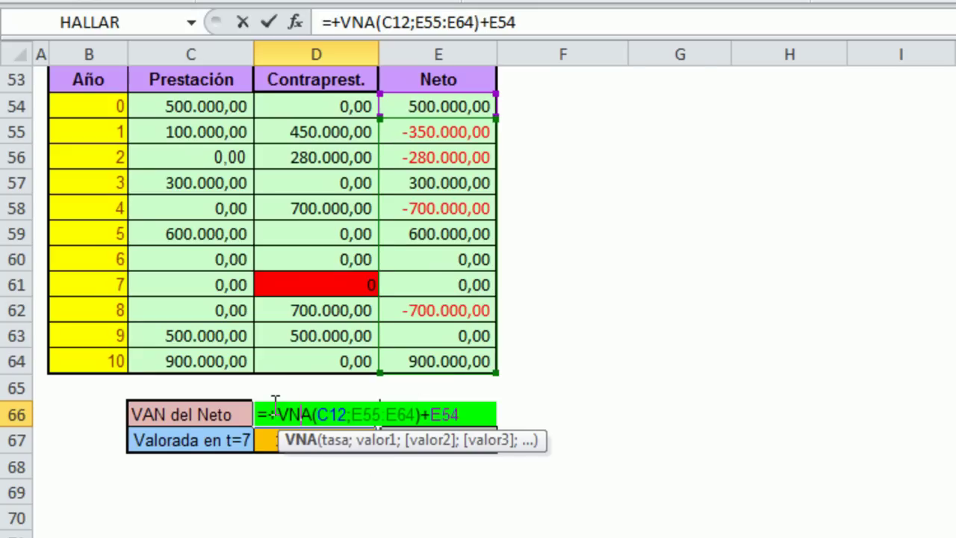
pyautogui.press('Return')
pyautogui.doubleClick(314, 441)
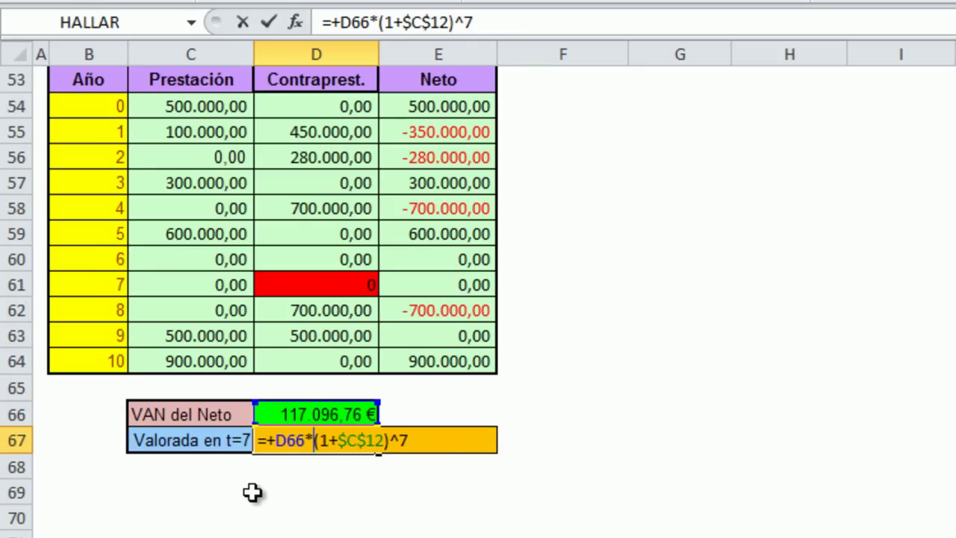
pyautogui.hotkey('ctrl', 'Return')
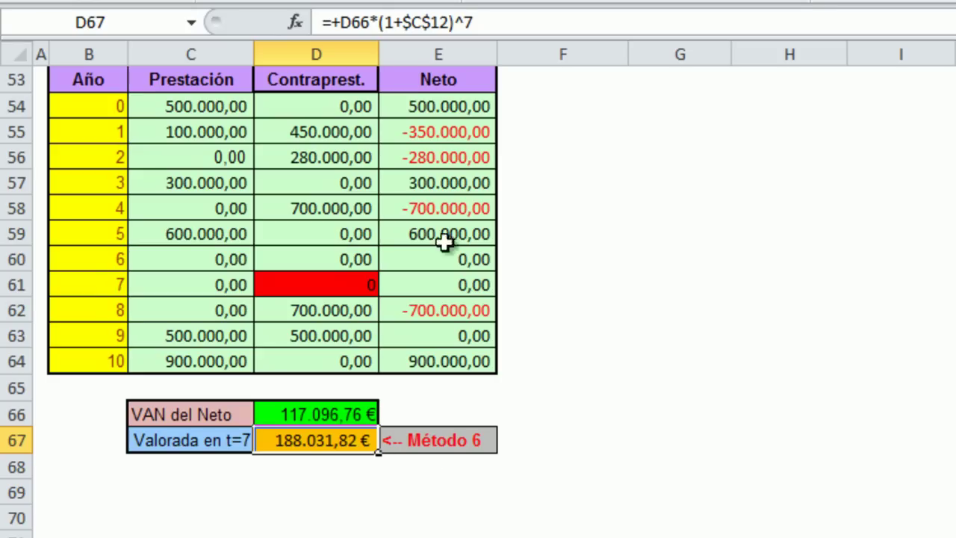